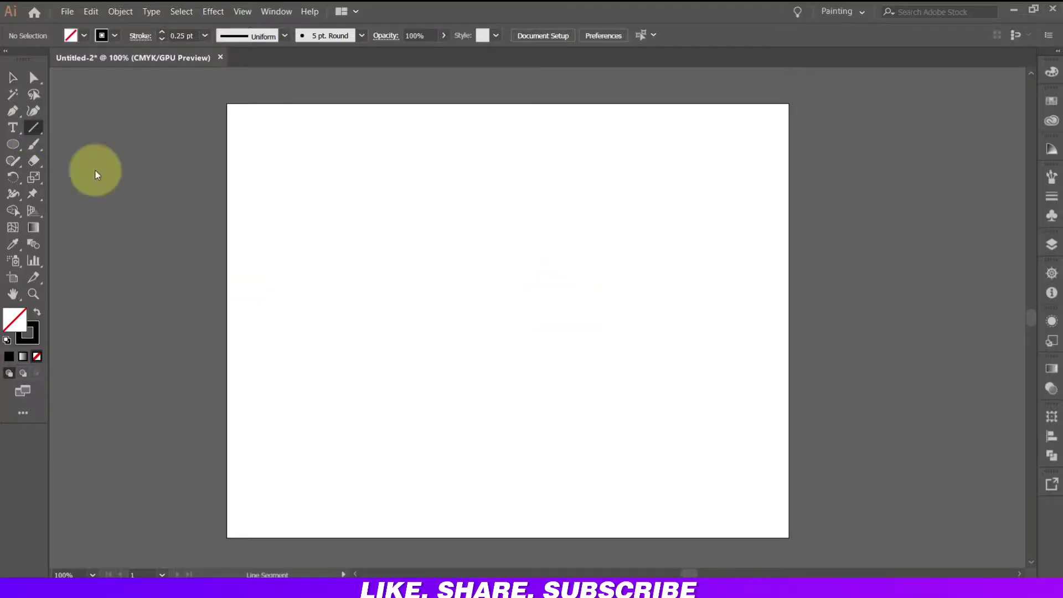
# - Draw a thin vertical line, repeat offset copies into an evenly spaced row, and group them
pyautogui.moveTo(355, 198); pyautogui.dragTo(355, 471)
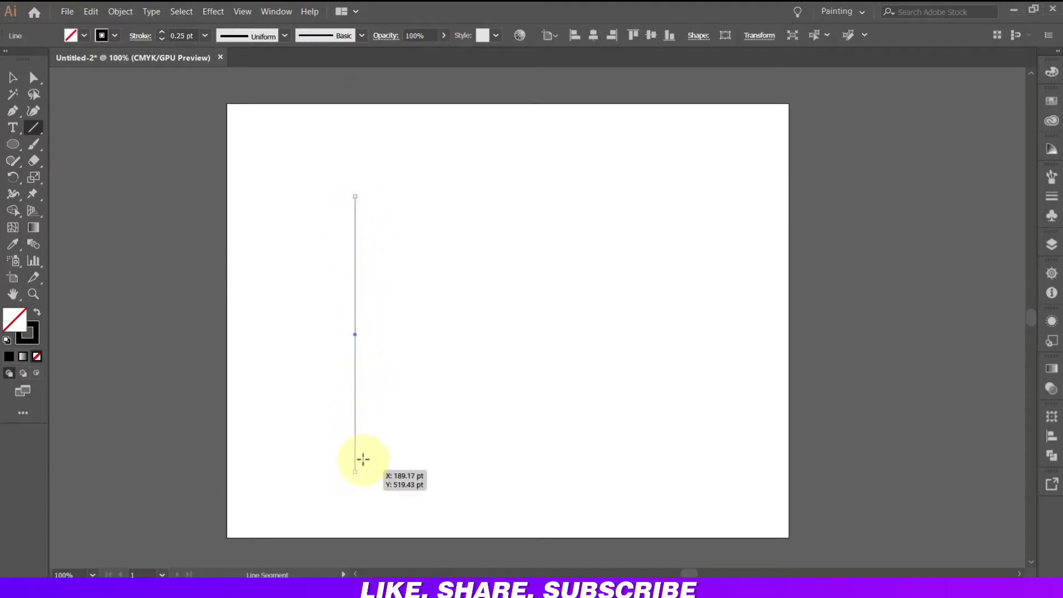
pyautogui.click(12, 76)
pyautogui.moveTo(356, 254); pyautogui.dragTo(369, 258)
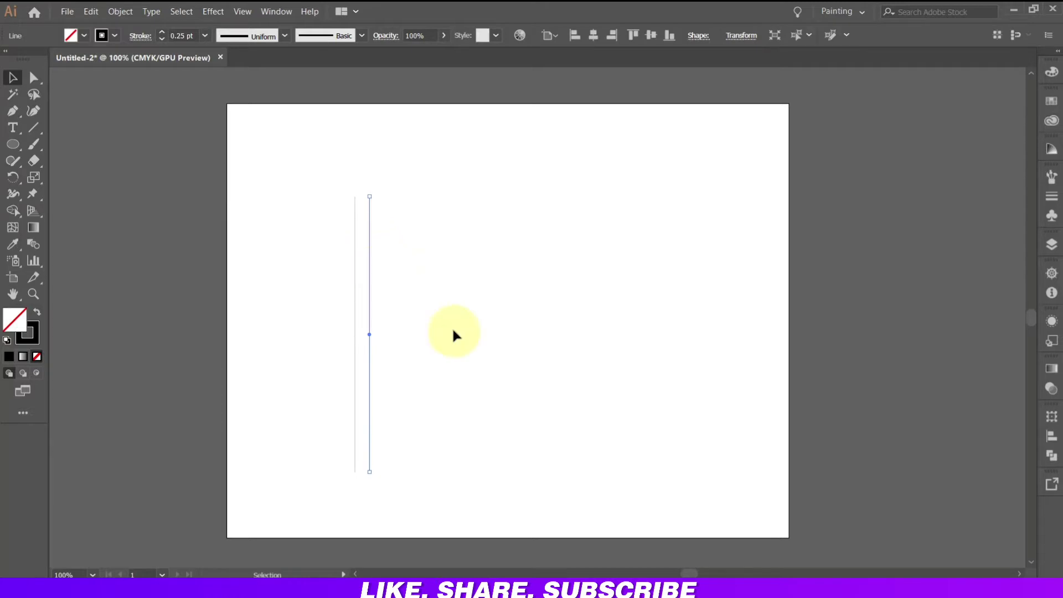
pyautogui.hotkey('ctrl', 'd')
pyautogui.hotkey('ctrl', 'd')
pyautogui.hotkey('ctrl', 'd')
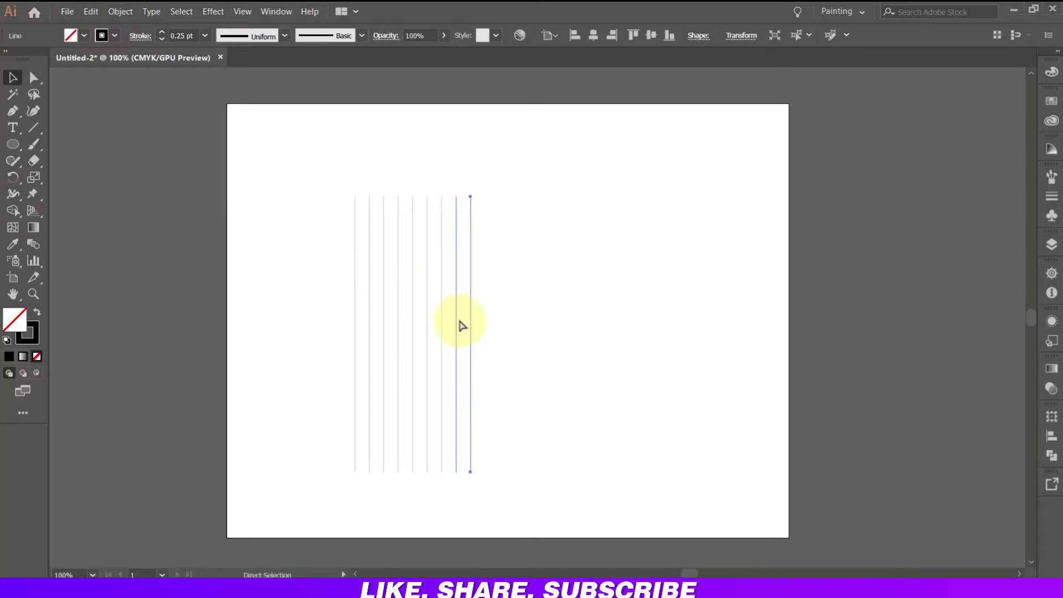
pyautogui.hotkey('ctrl', 'd')
pyautogui.moveTo(538, 174); pyautogui.dragTo(363, 410)
pyautogui.hotkey('ctrl', 'g')
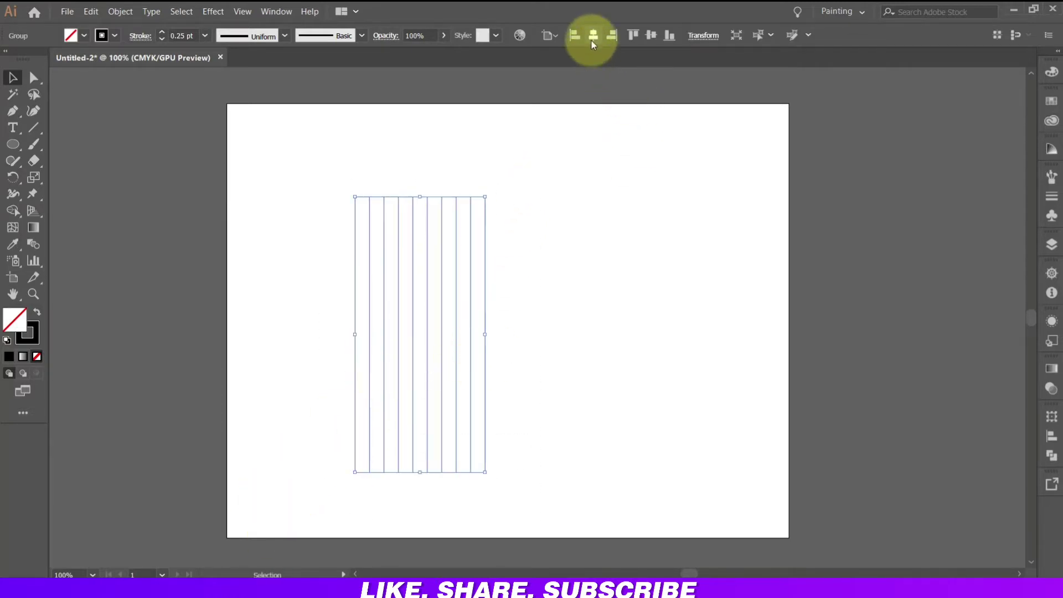
# - Centre the line group horizontally, then paste a copy in front rotated 90° to make a grid
pyautogui.click(592, 40)
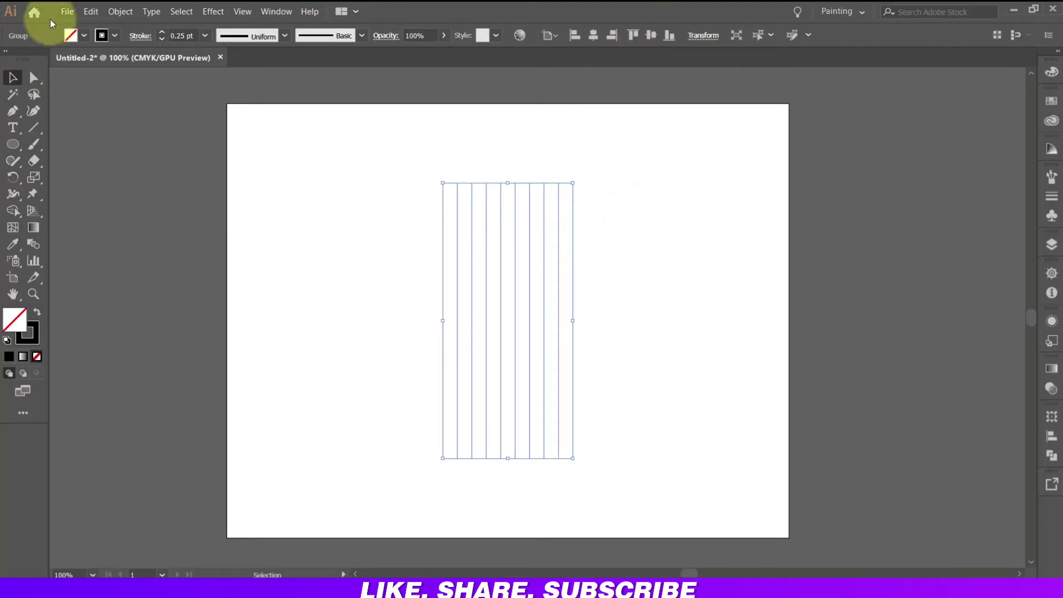
pyautogui.click(89, 12)
pyautogui.click(130, 81)
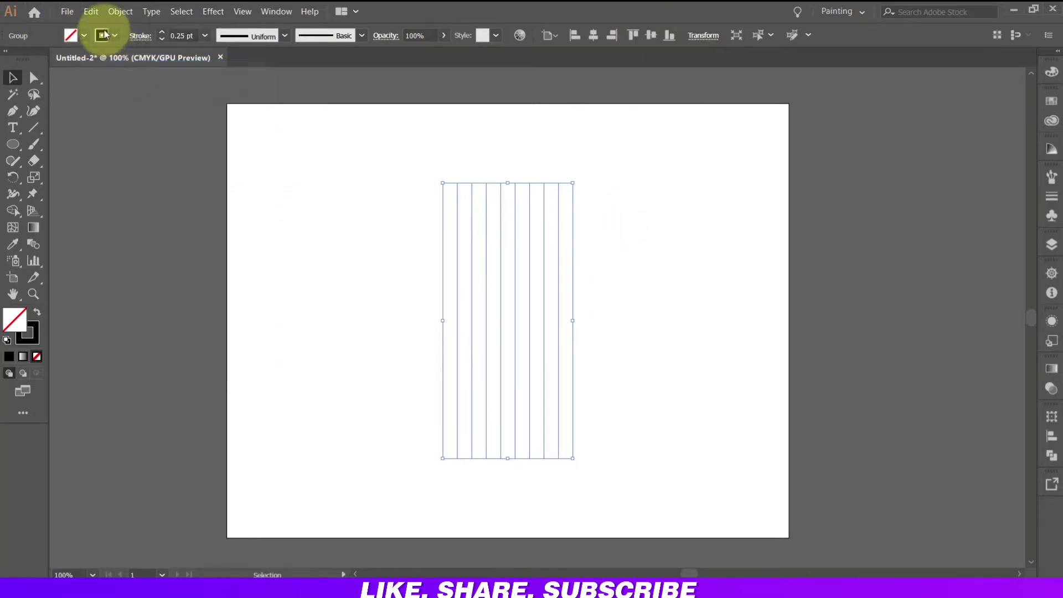
pyautogui.click(90, 12)
pyautogui.click(142, 91)
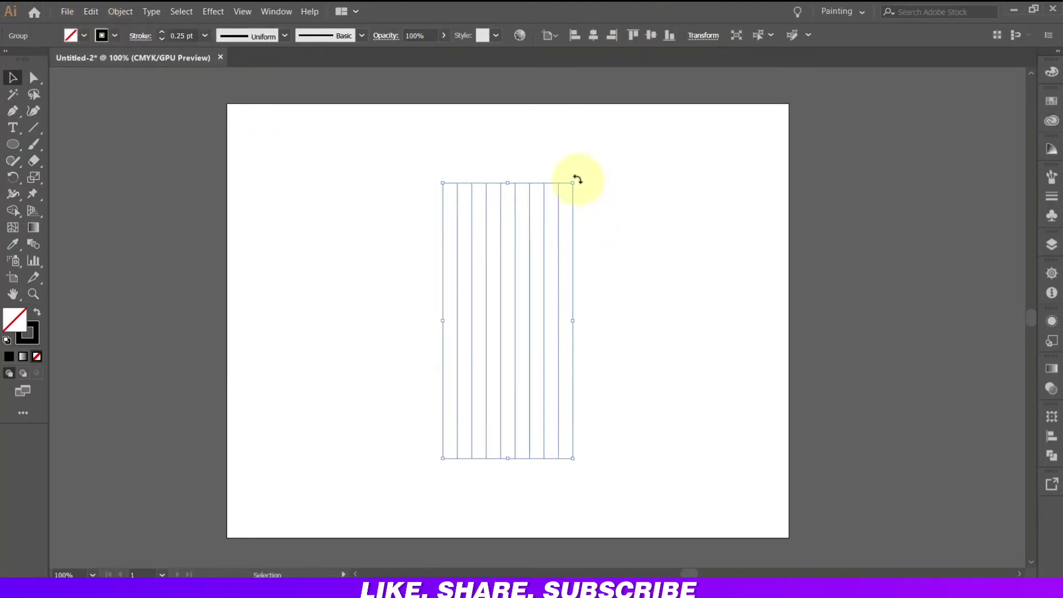
pyautogui.moveTo(576, 178)
pyautogui.mouseDown()
pyautogui.moveTo(642, 369)
pyautogui.moveTo(636, 380)
pyautogui.mouseUp()
pyautogui.hotkey('ctrl', '=')
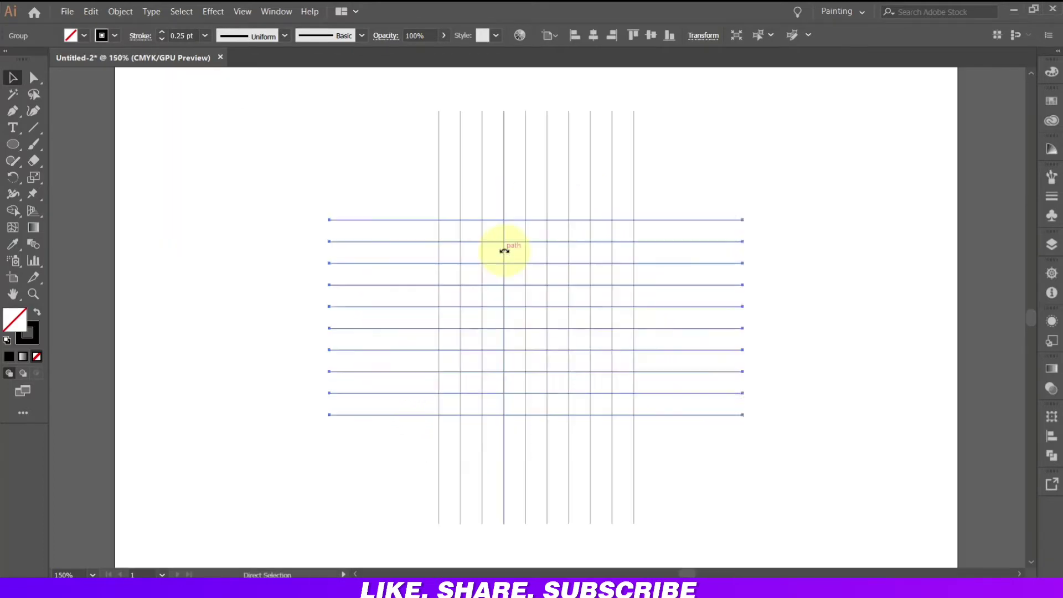
# - Draw a circle filling the grid's central square with the Ellipse tool
pyautogui.click(13, 144)
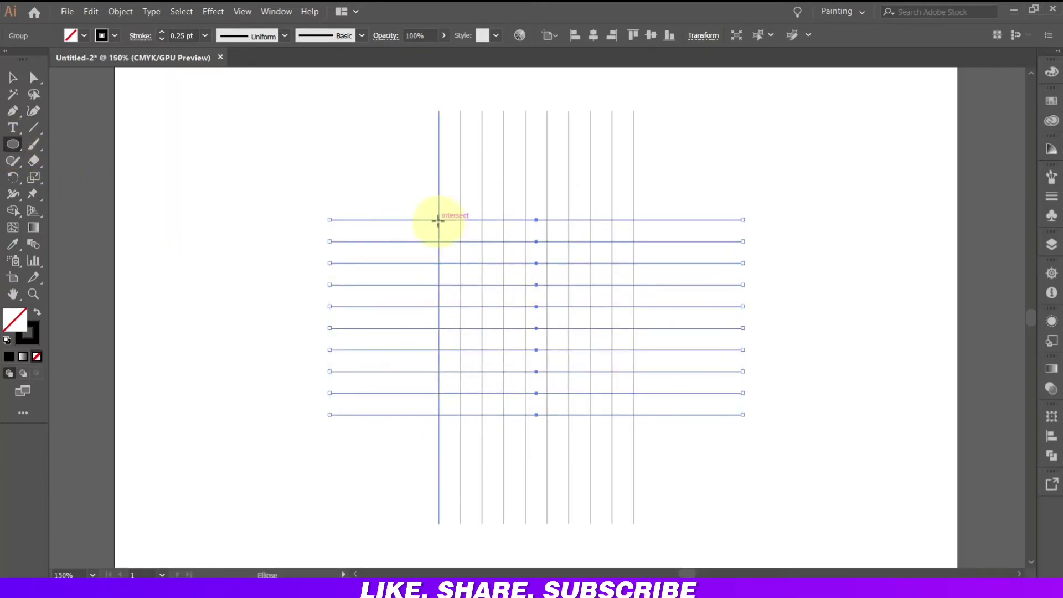
pyautogui.moveTo(439, 220); pyautogui.dragTo(636, 414)
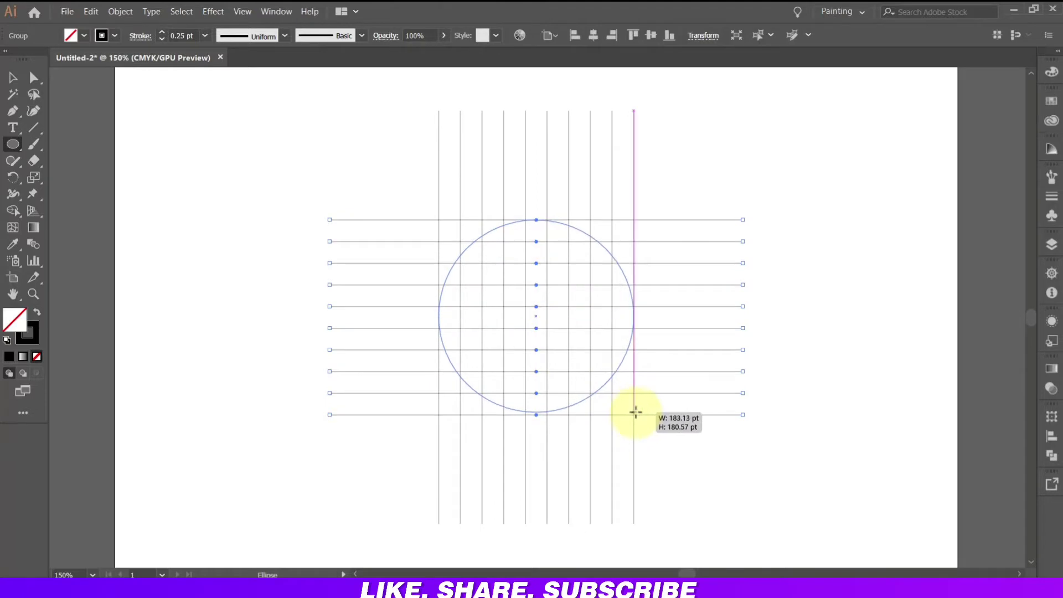
pyautogui.moveTo(637, 414); pyautogui.dragTo(634, 414)
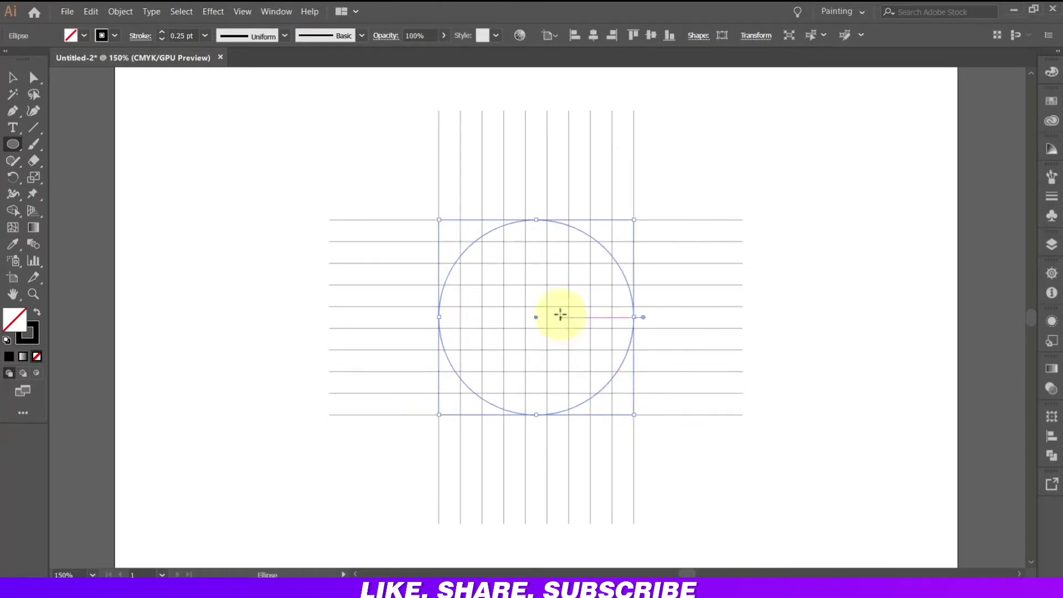
# - Add three progressively smaller concentric circles using Paste in Place and scaling
pyautogui.click(86, 12)
pyautogui.click(106, 66)
pyautogui.click(87, 13)
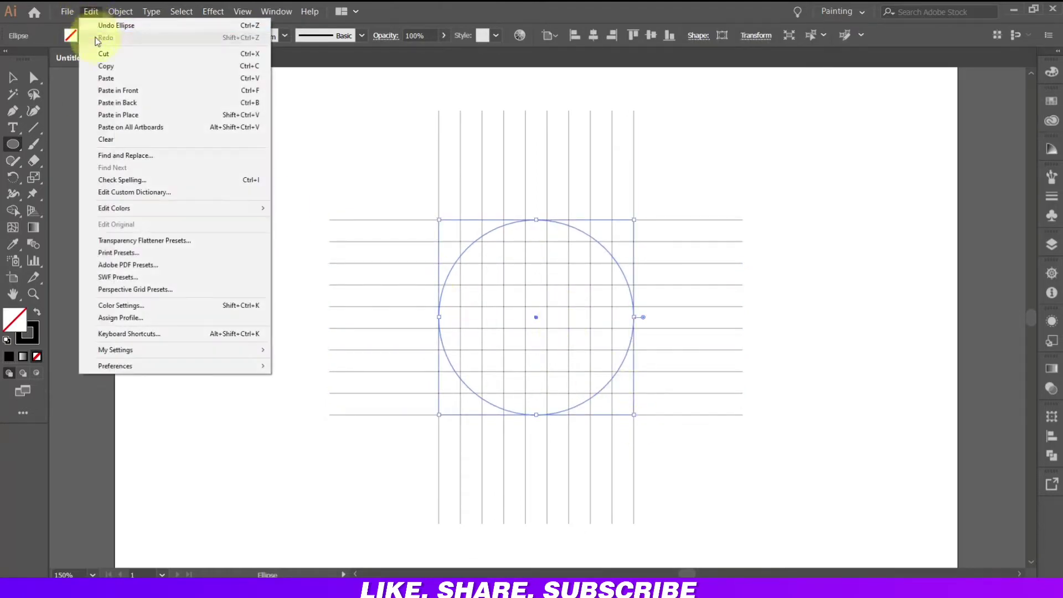
pyautogui.click(126, 115)
pyautogui.moveTo(634, 221); pyautogui.dragTo(613, 236)
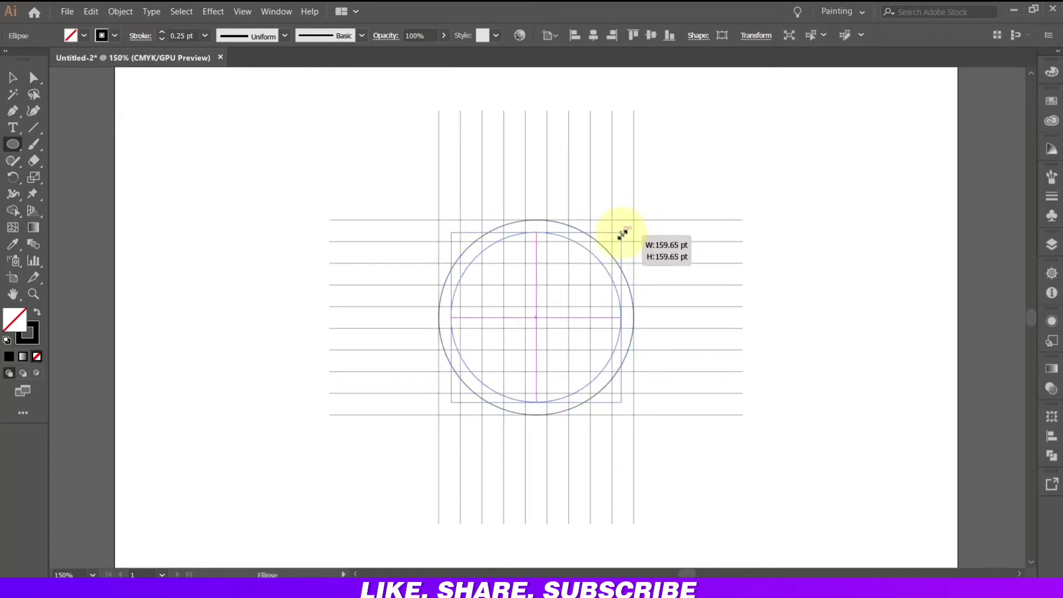
pyautogui.click(91, 11)
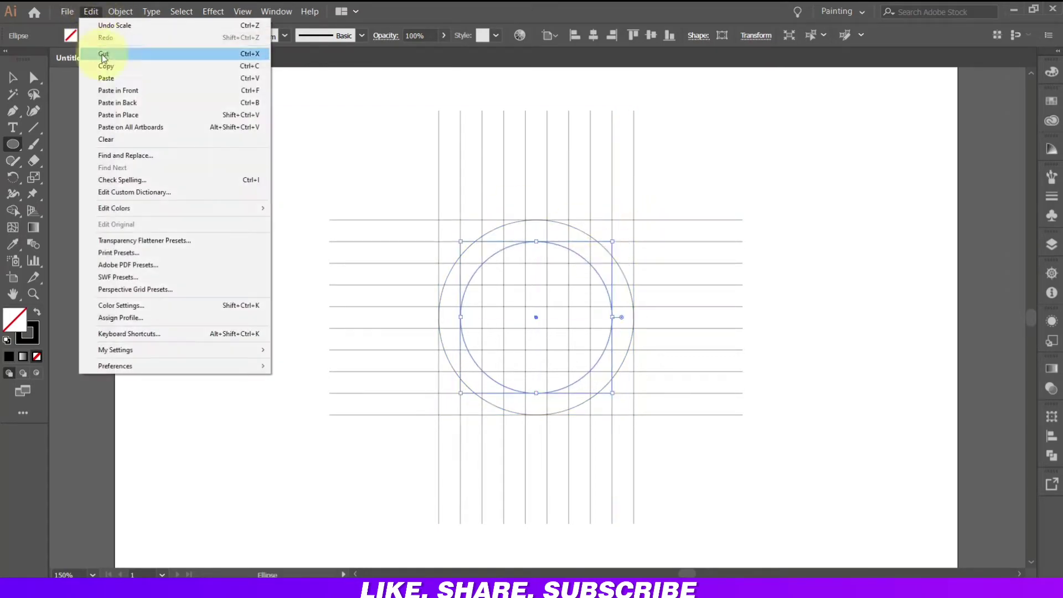
pyautogui.click(90, 11)
pyautogui.click(118, 115)
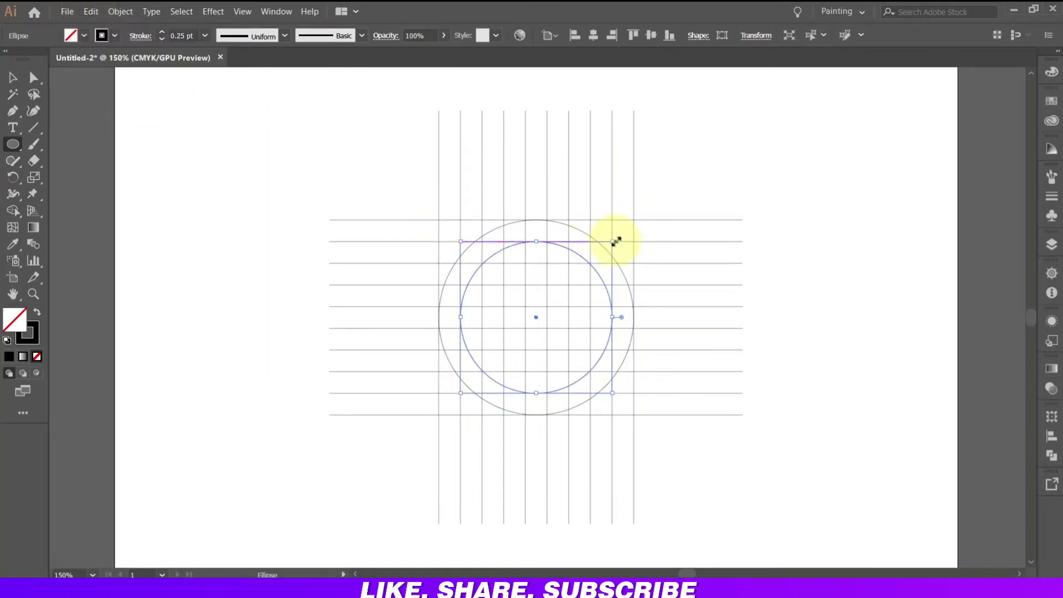
pyautogui.moveTo(612, 241); pyautogui.dragTo(591, 250)
pyautogui.click(91, 11)
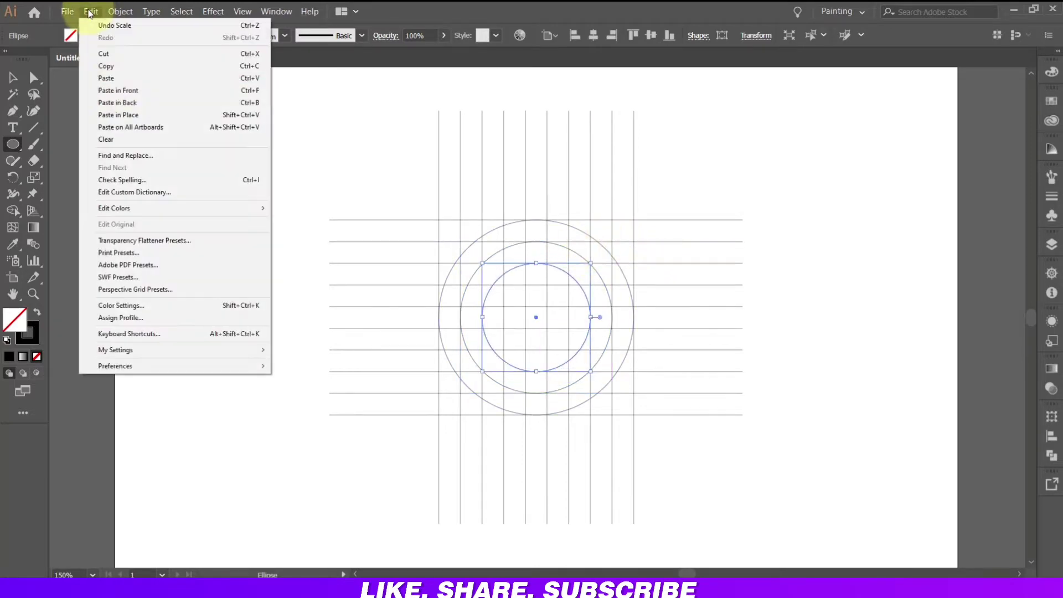
pyautogui.click(91, 11)
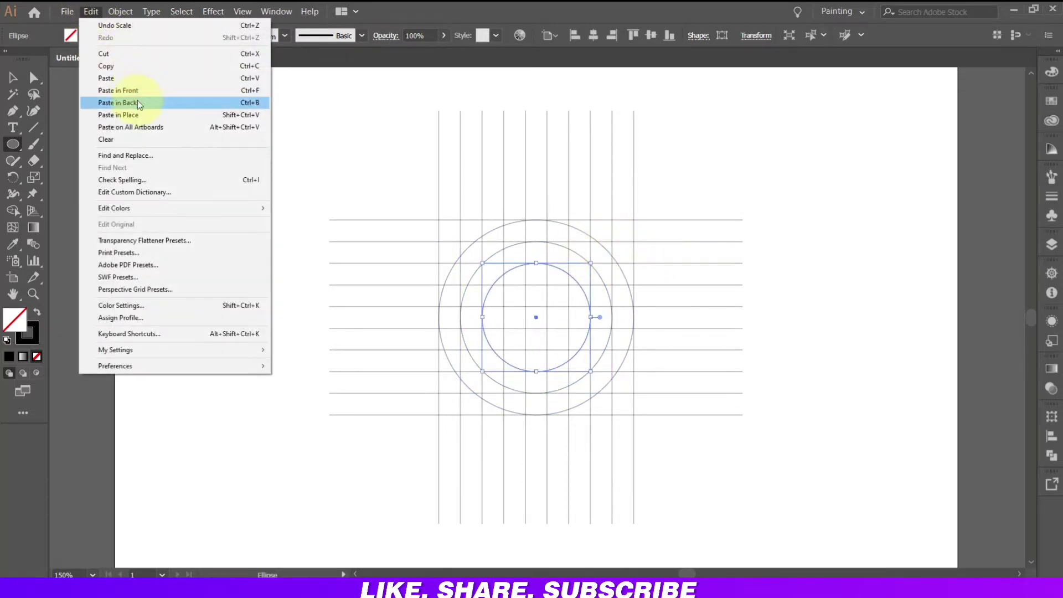
pyautogui.click(118, 115)
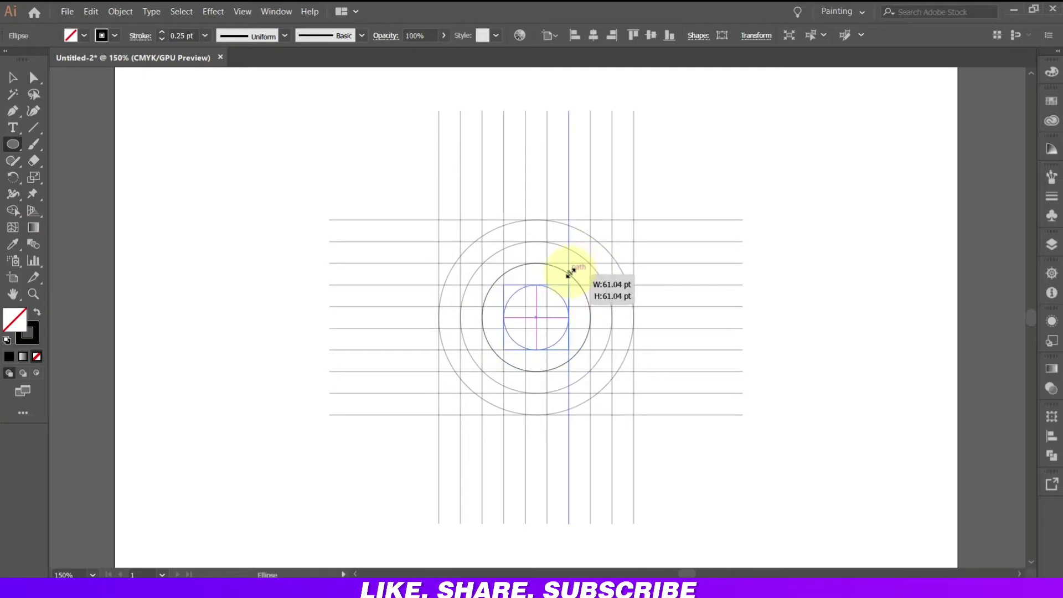
pyautogui.moveTo(592, 263); pyautogui.dragTo(569, 284)
# - Select all lines and circles and rotate them 315° into a diagonal lattice
pyautogui.hotkey('ctrl', '+')
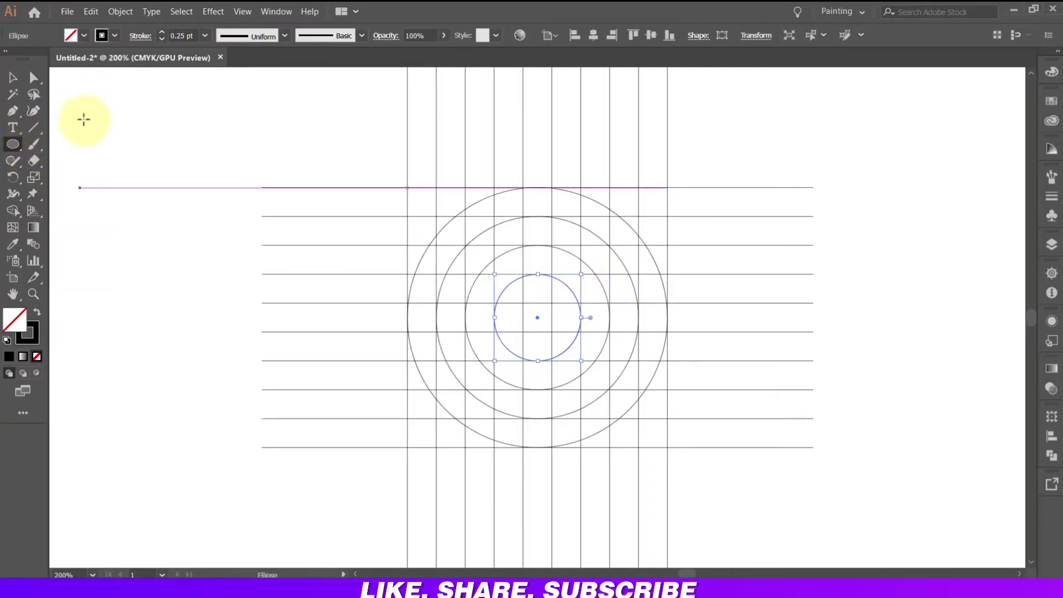
pyautogui.hotkey('ctrl', '-')
pyautogui.hotkey('ctrl', 'a')
pyautogui.click(11, 79)
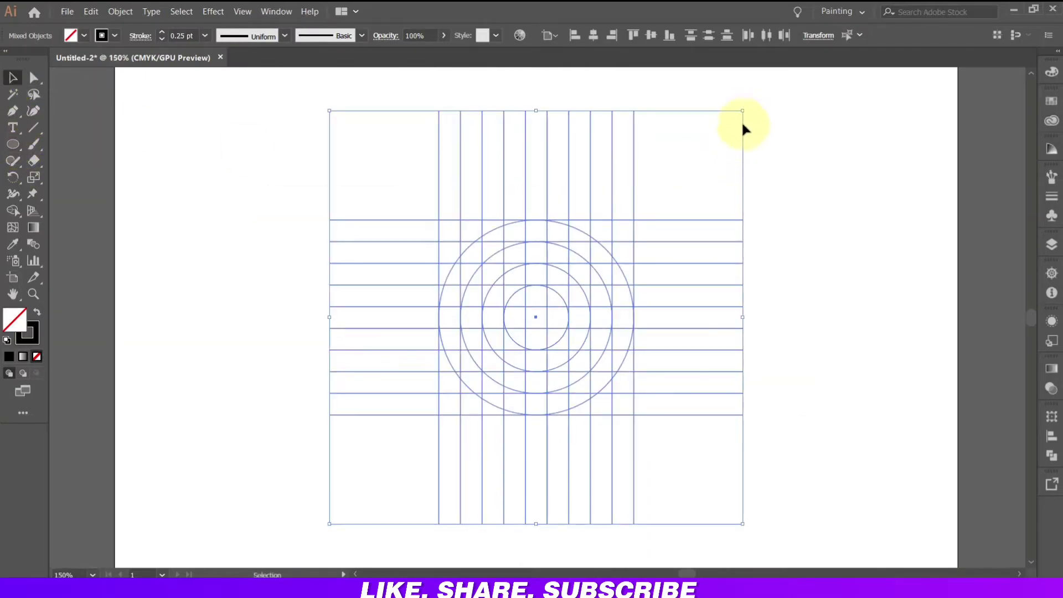
pyautogui.moveTo(742, 126); pyautogui.dragTo(765, 286)
pyautogui.hotkey('ctrl', '+')
pyautogui.hotkey('ctrl', '+')
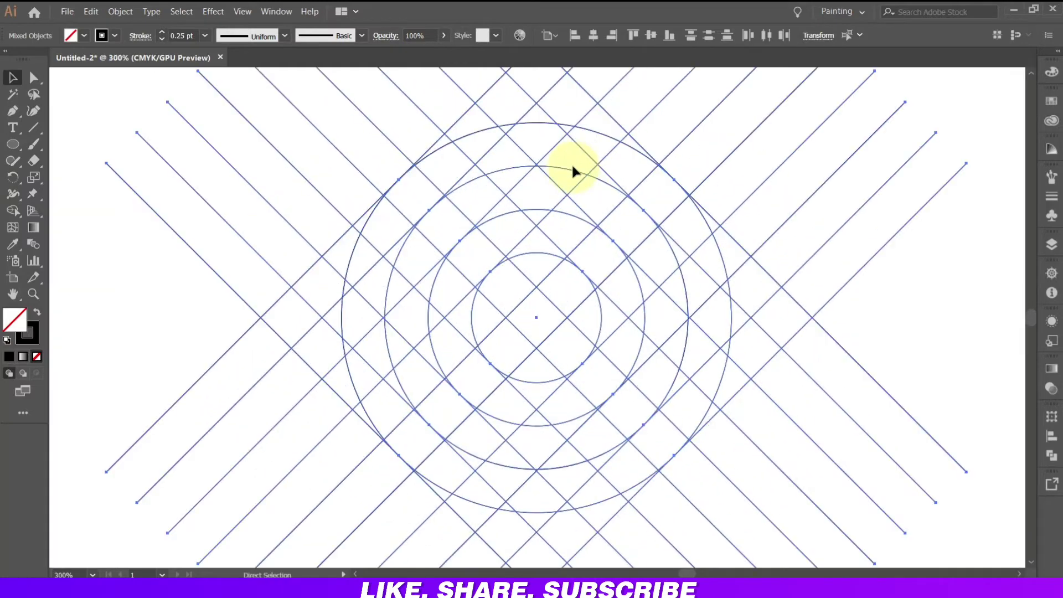
# - Use Shape Builder to merge the top chevron and diagonal band into one hooked stroke
pyautogui.click(13, 210)
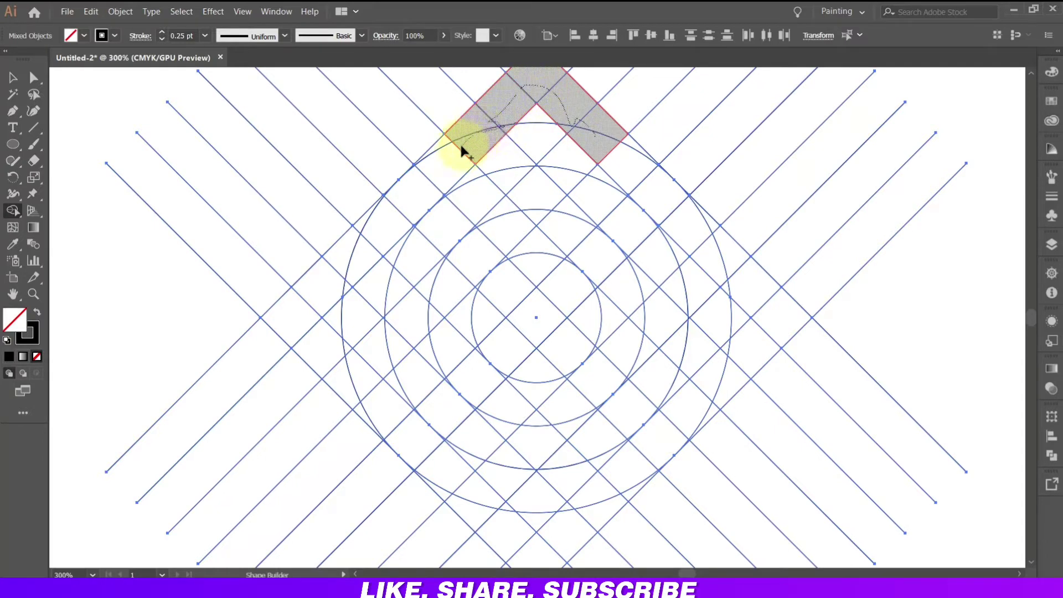
pyautogui.moveTo(459, 153); pyautogui.dragTo(500, 168)
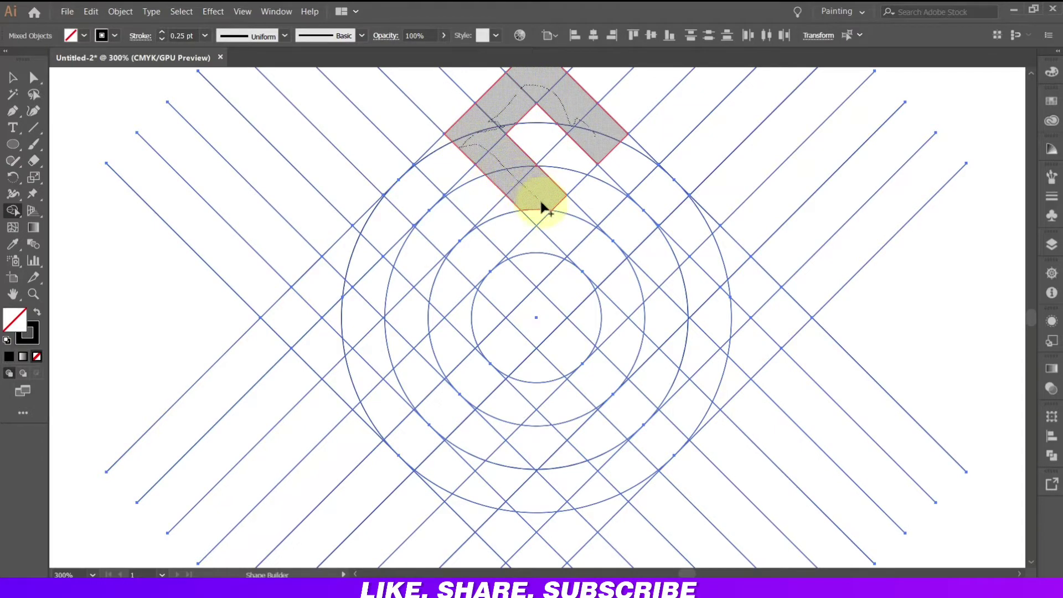
pyautogui.moveTo(569, 216); pyautogui.dragTo(609, 270)
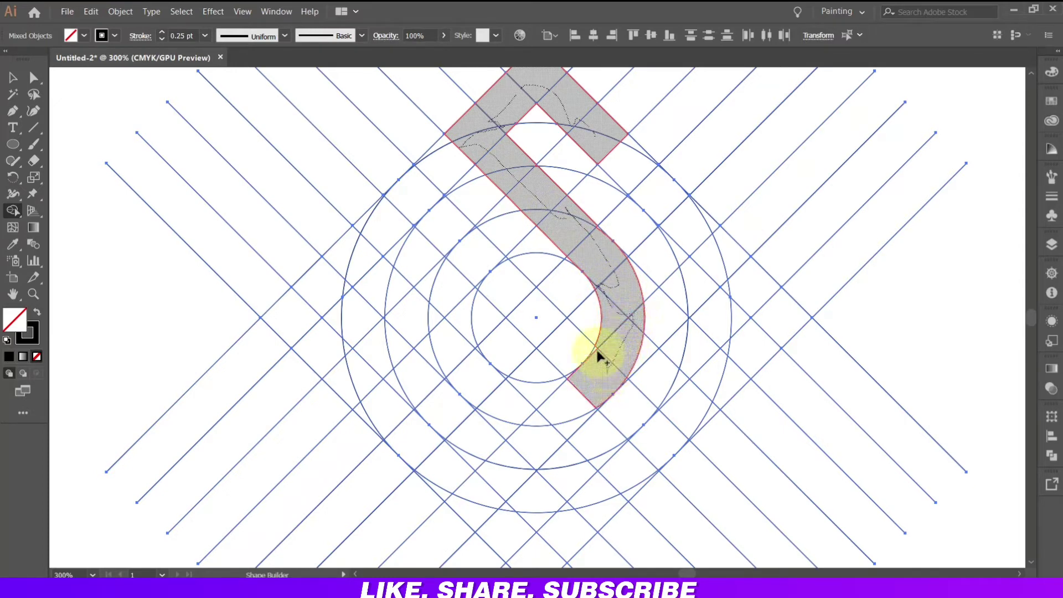
pyautogui.moveTo(582, 386)
pyautogui.mouseDown()
pyautogui.moveTo(535, 442)
pyautogui.moveTo(437, 324)
pyautogui.moveTo(440, 332)
pyautogui.mouseUp()
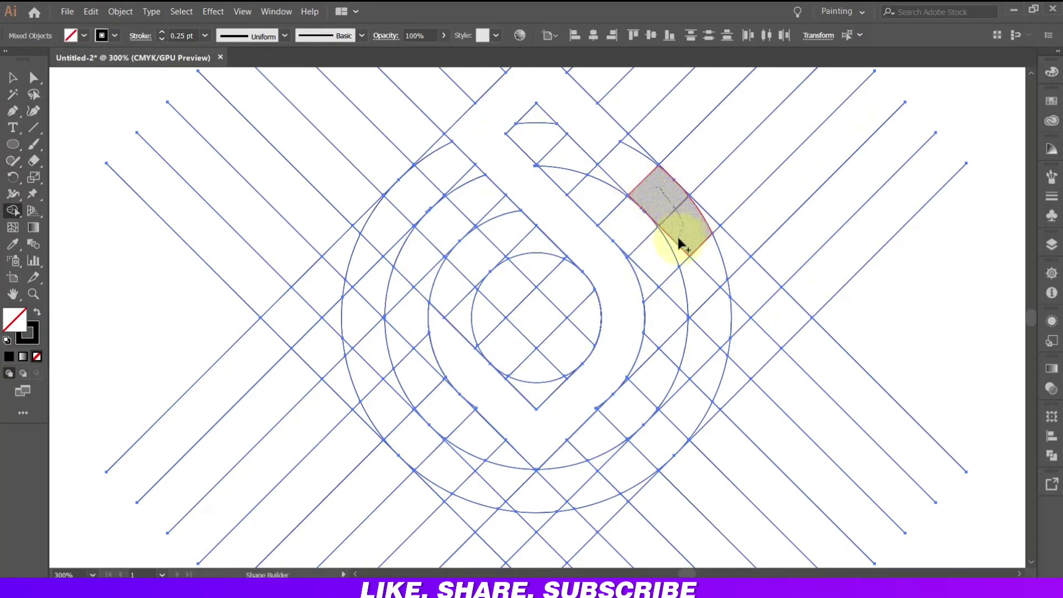
# - Merge the right arc band segments together with its bottom end piece
pyautogui.moveTo(712, 318)
pyautogui.mouseDown()
pyautogui.moveTo(721, 350)
pyautogui.moveTo(688, 384)
pyautogui.mouseUp()
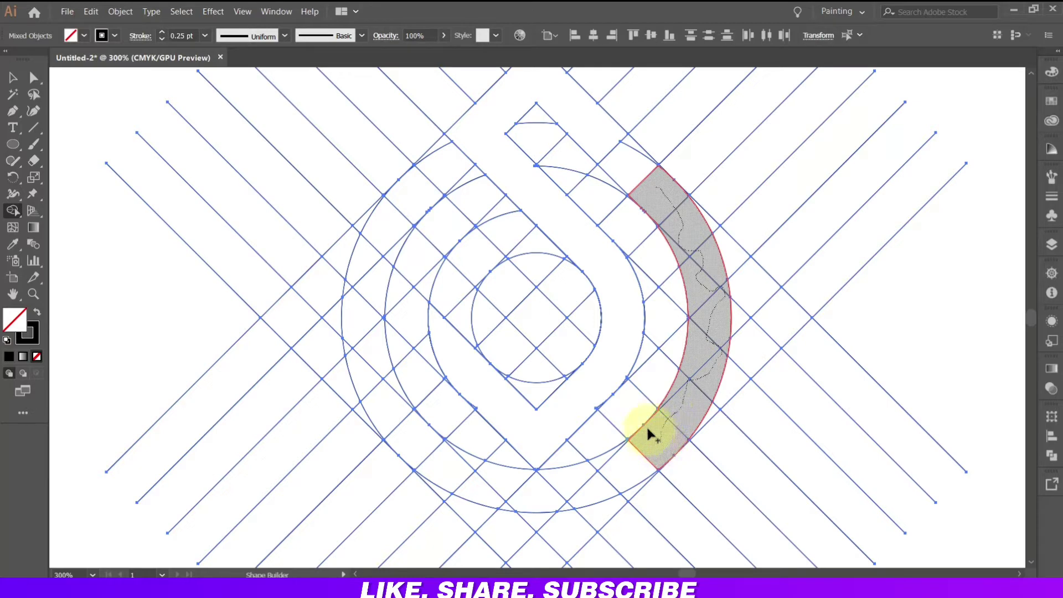
pyautogui.moveTo(646, 425); pyautogui.dragTo(611, 410)
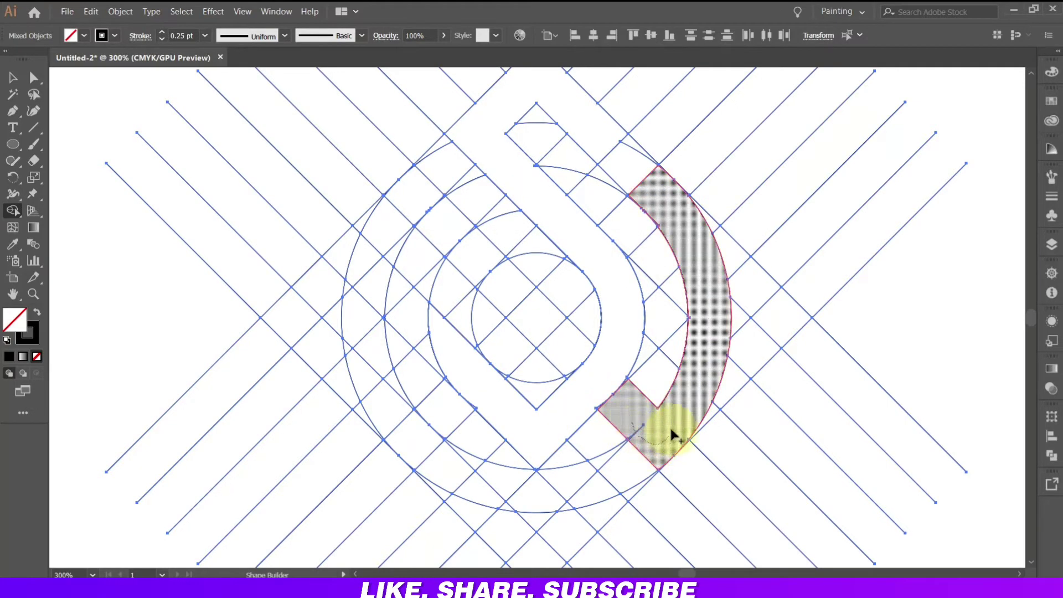
pyautogui.moveTo(672, 433); pyautogui.dragTo(671, 434)
# - Shape Builder-drag from the centre diagonal strip around the left arc band, fusing them into one shape
pyautogui.moveTo(575, 354); pyautogui.dragTo(432, 219)
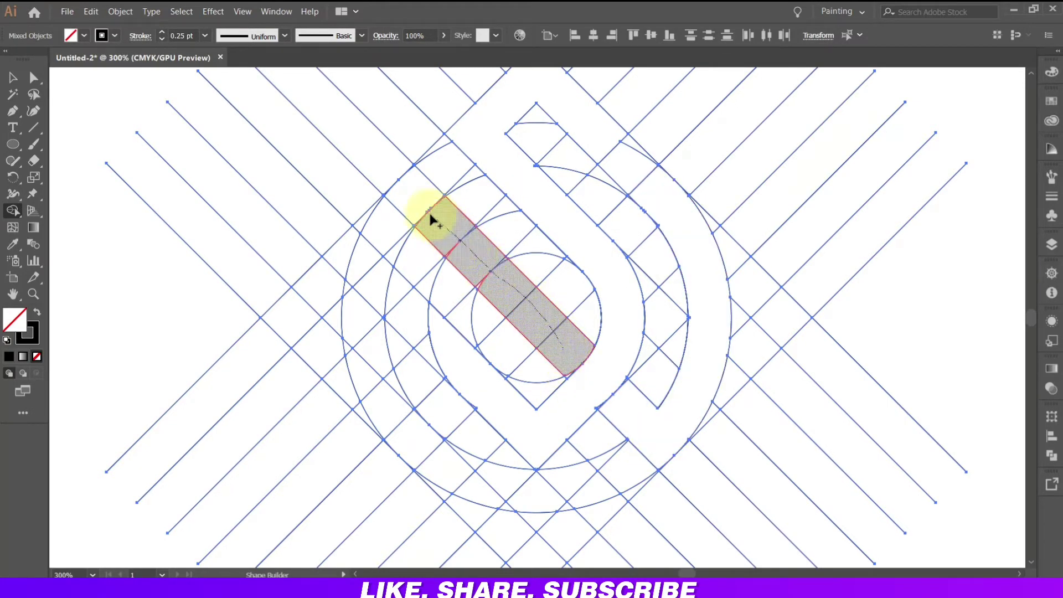
pyautogui.moveTo(386, 261)
pyautogui.mouseDown()
pyautogui.moveTo(366, 299)
pyautogui.moveTo(403, 336)
pyautogui.mouseUp()
pyautogui.moveTo(573, 352)
pyautogui.mouseDown()
pyautogui.moveTo(387, 222)
pyautogui.moveTo(356, 315)
pyautogui.moveTo(379, 398)
pyautogui.mouseUp()
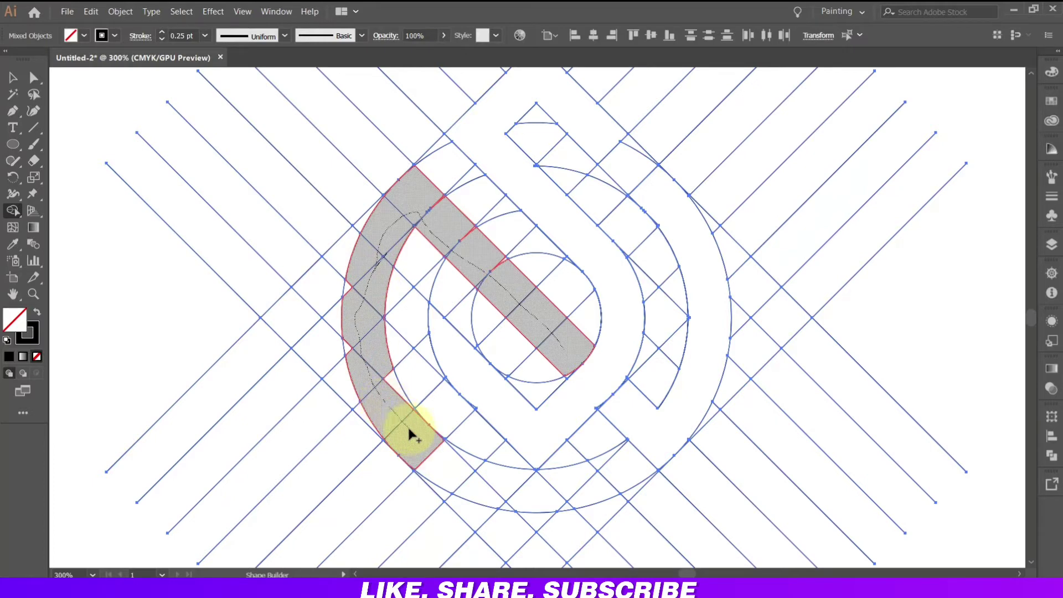
pyautogui.moveTo(407, 425)
pyautogui.mouseDown()
pyautogui.moveTo(391, 373)
pyautogui.moveTo(356, 361)
pyautogui.mouseUp()
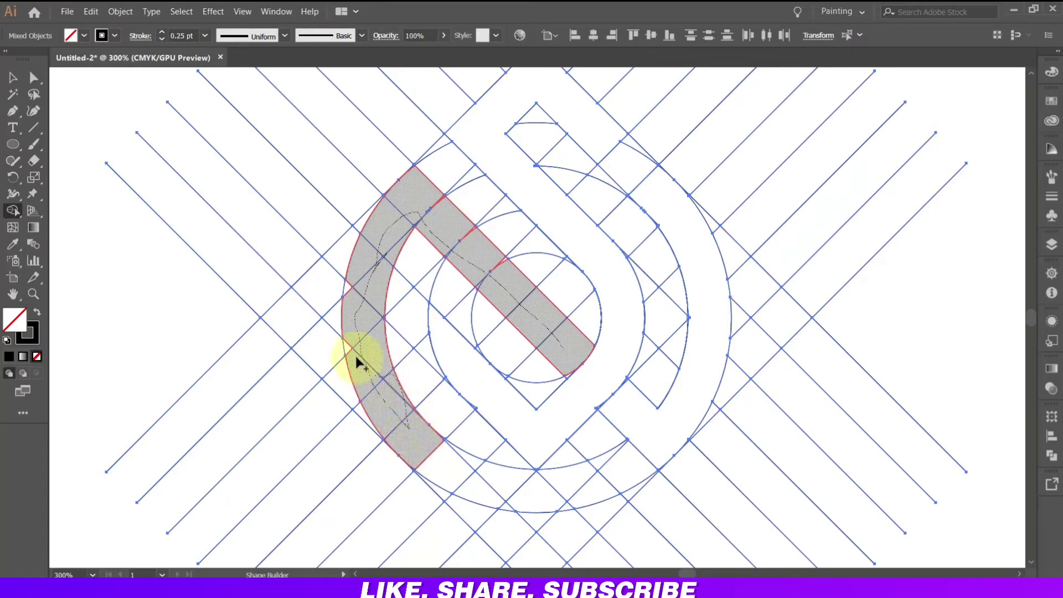
pyautogui.moveTo(349, 303)
pyautogui.mouseDown()
pyautogui.moveTo(349, 346)
pyautogui.moveTo(381, 241)
pyautogui.mouseUp()
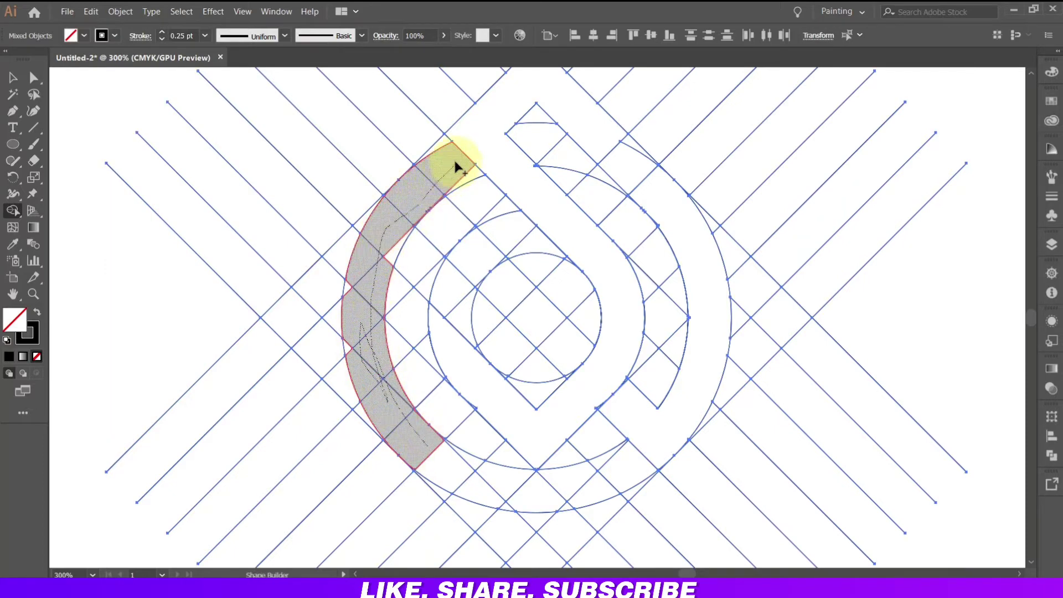
pyautogui.moveTo(455, 166); pyautogui.dragTo(452, 169)
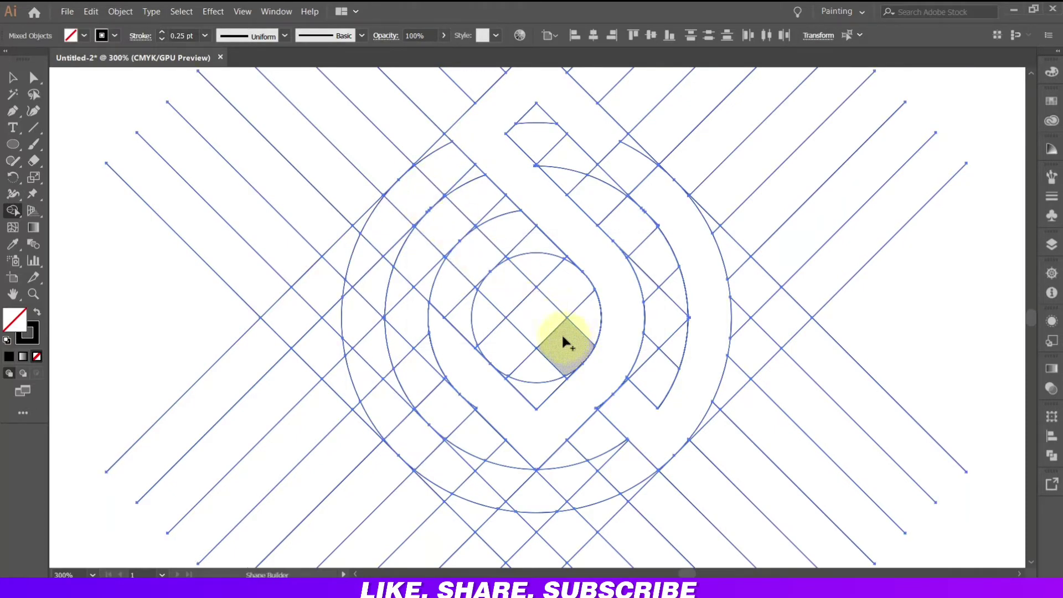
pyautogui.moveTo(571, 351); pyautogui.dragTo(431, 223)
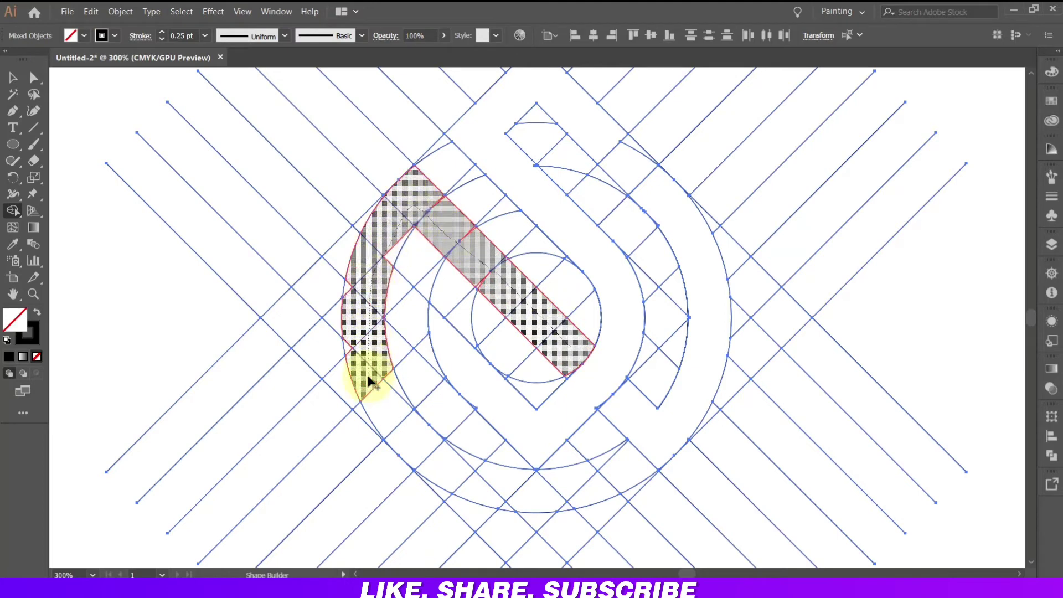
pyautogui.moveTo(404, 425); pyautogui.dragTo(402, 416)
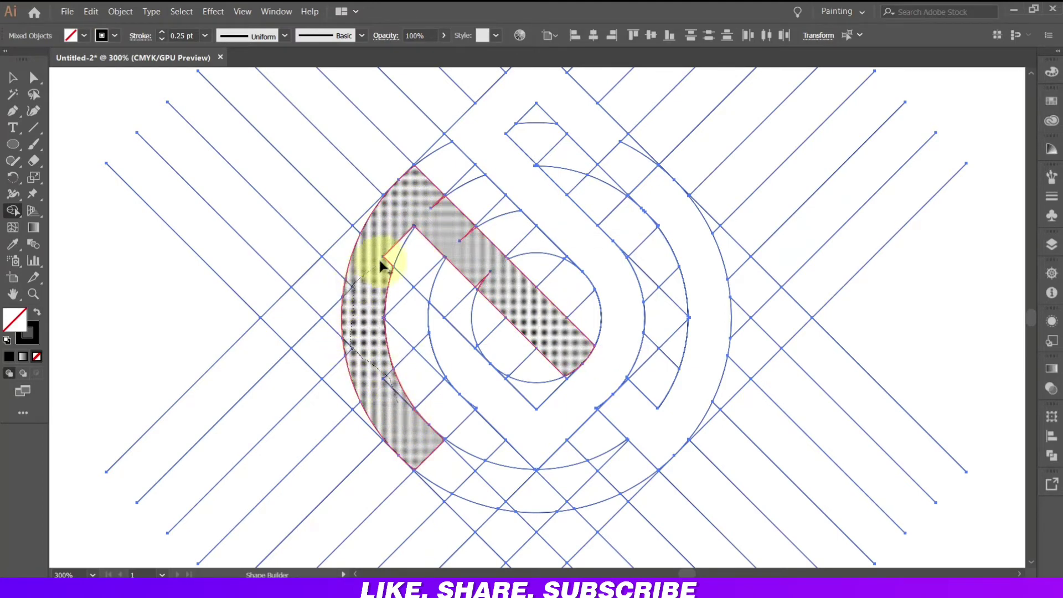
pyautogui.moveTo(395, 254); pyautogui.dragTo(429, 201)
pyautogui.moveTo(480, 261); pyautogui.dragTo(495, 272)
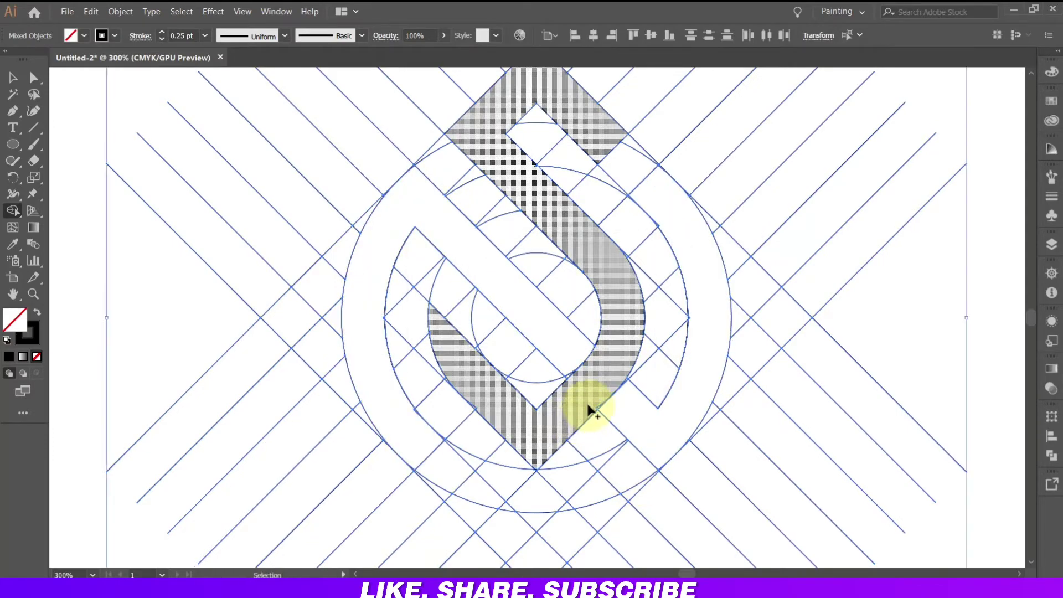
# - Merge the leftover pieces of the lower arc band into one shape
pyautogui.scroll(2, 586, 401)
pyautogui.scroll(2, 587, 400)
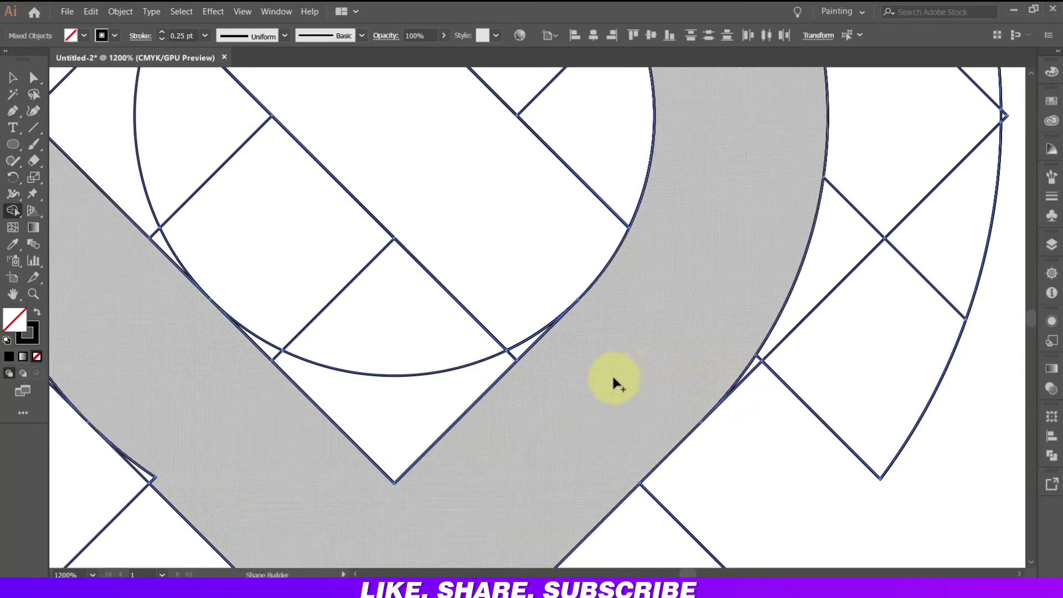
pyautogui.scroll(-3, 612, 374)
pyautogui.hscroll(4, 612, 374)
pyautogui.scroll(-5, 608, 287)
pyautogui.hscroll(3, 608, 287)
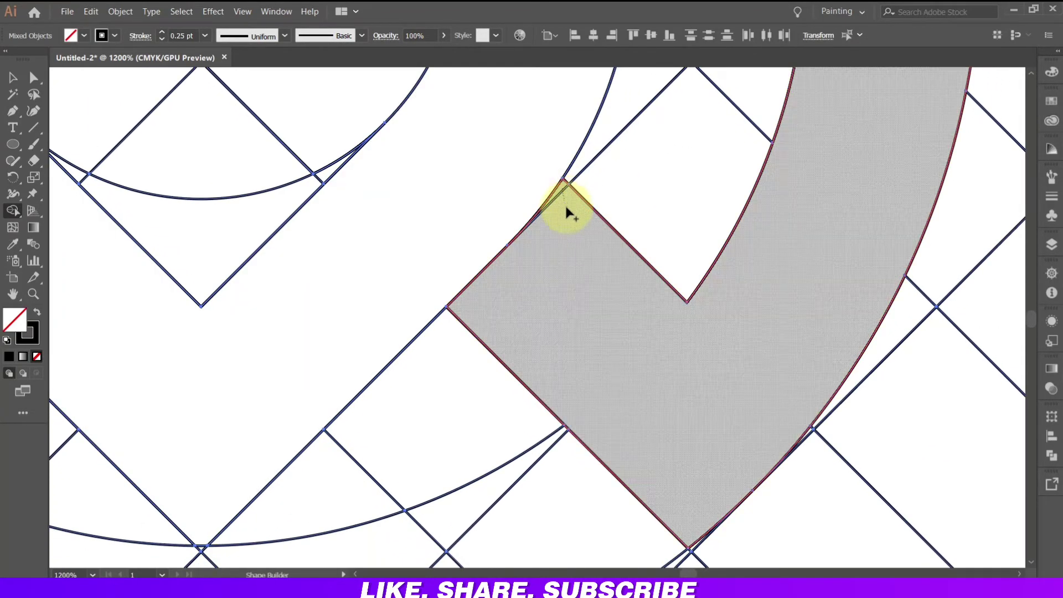
pyautogui.moveTo(676, 384); pyautogui.dragTo(551, 373)
pyautogui.scroll(5, 653, 429)
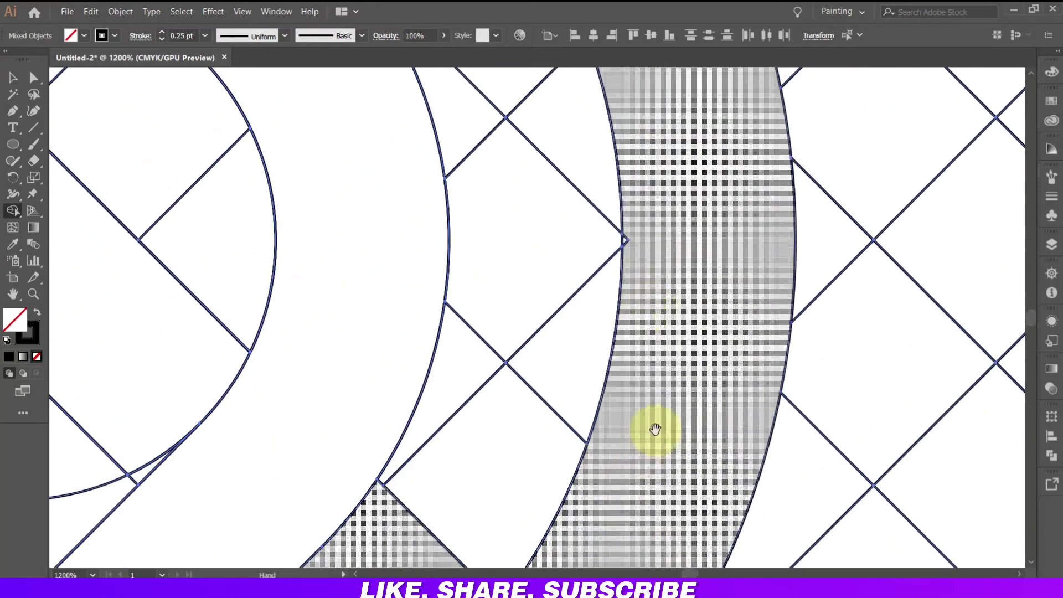
pyautogui.scroll(2, 662, 331)
pyautogui.scroll(5, 642, 260)
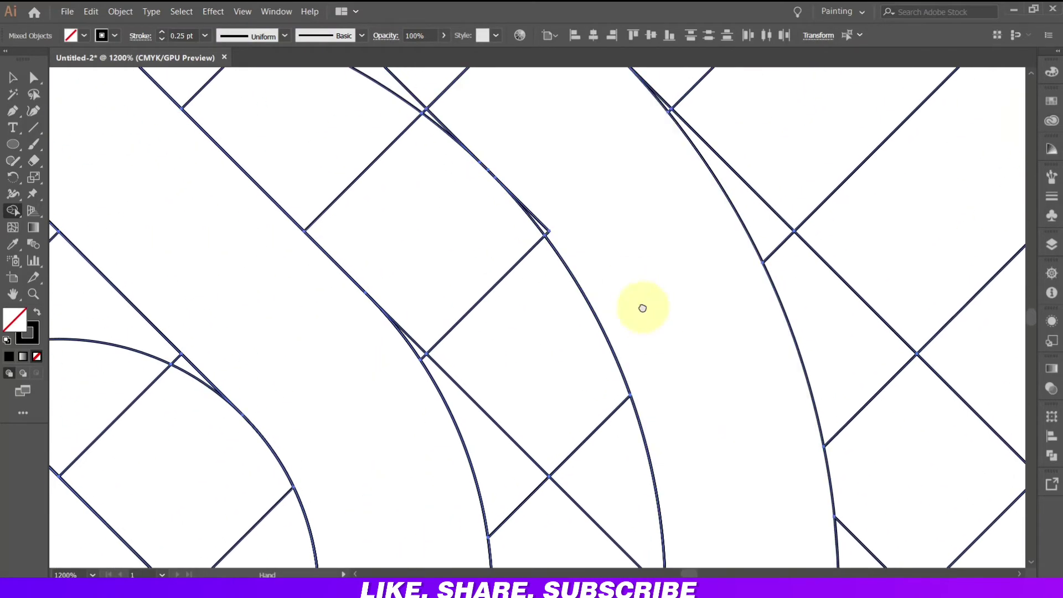
pyautogui.hscroll(-2, 631, 321)
pyautogui.moveTo(611, 339); pyautogui.dragTo(667, 285)
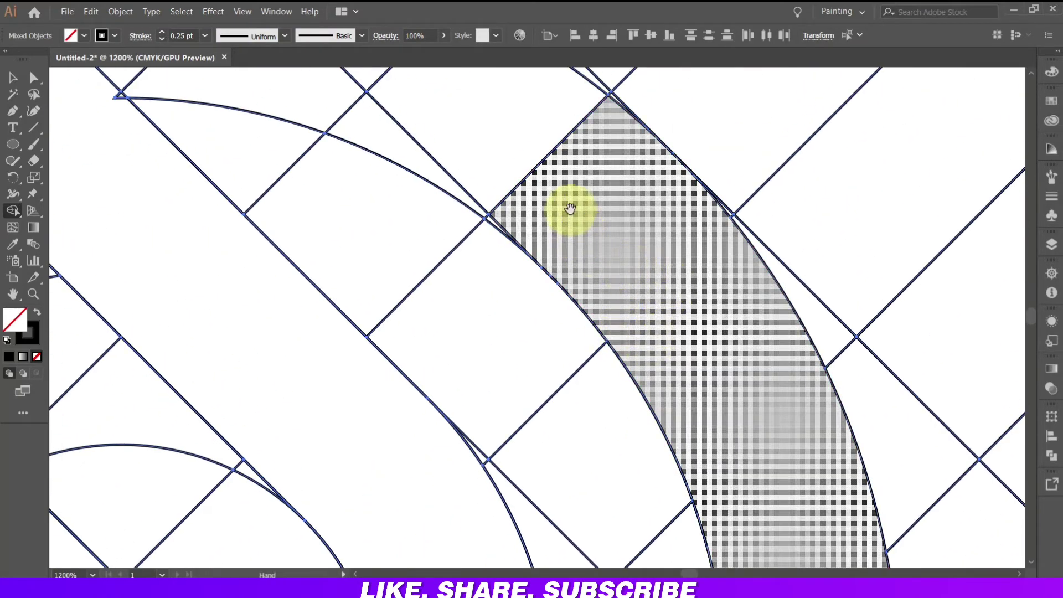
# - Inspect the letter's corners and merge the remaining cells along the diagonal strip
pyautogui.moveTo(571, 209); pyautogui.dragTo(711, 400)
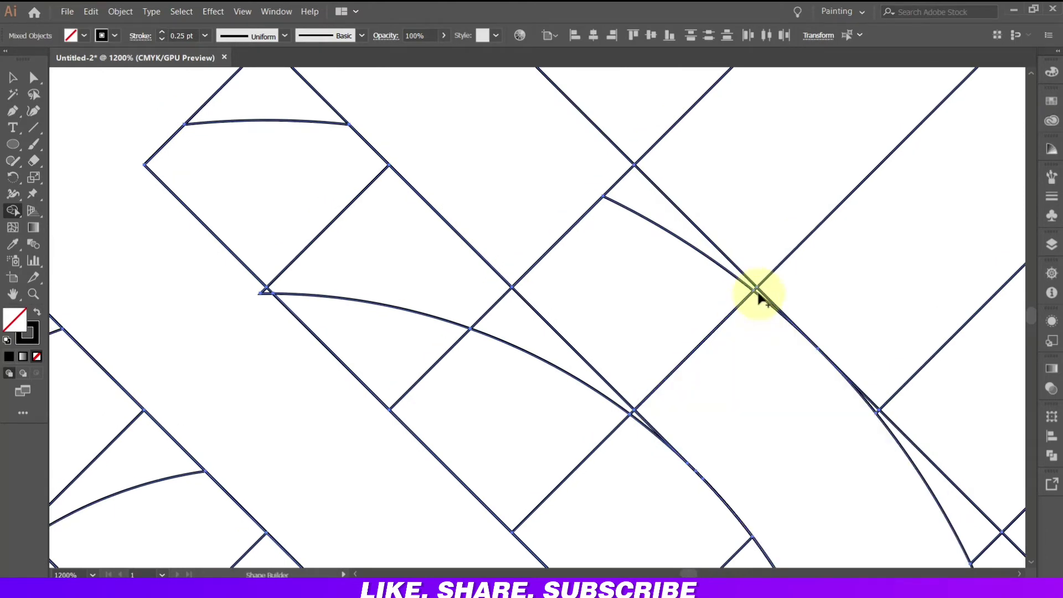
pyautogui.moveTo(609, 301)
pyautogui.mouseDown()
pyautogui.moveTo(670, 341)
pyautogui.moveTo(750, 451)
pyautogui.mouseUp()
pyautogui.moveTo(652, 320)
pyautogui.mouseDown()
pyautogui.moveTo(705, 368)
pyautogui.moveTo(740, 297)
pyautogui.moveTo(697, 200)
pyautogui.moveTo(703, 188)
pyautogui.mouseUp()
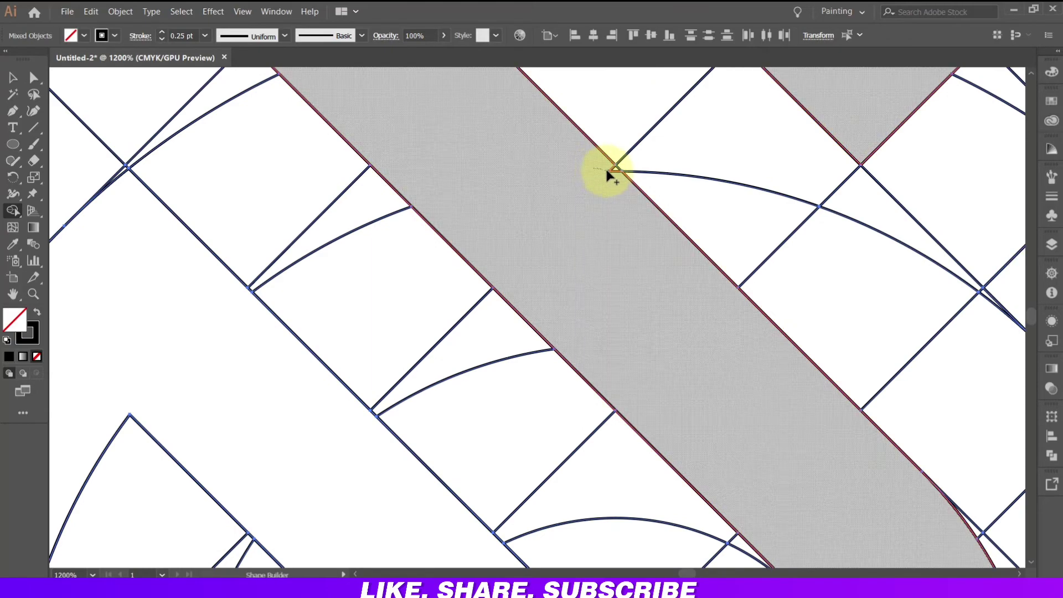
pyautogui.moveTo(629, 260)
pyautogui.mouseDown()
pyautogui.moveTo(525, 202)
pyautogui.moveTo(645, 240)
pyautogui.moveTo(707, 171)
pyautogui.moveTo(756, 259)
pyautogui.moveTo(796, 238)
pyautogui.mouseUp()
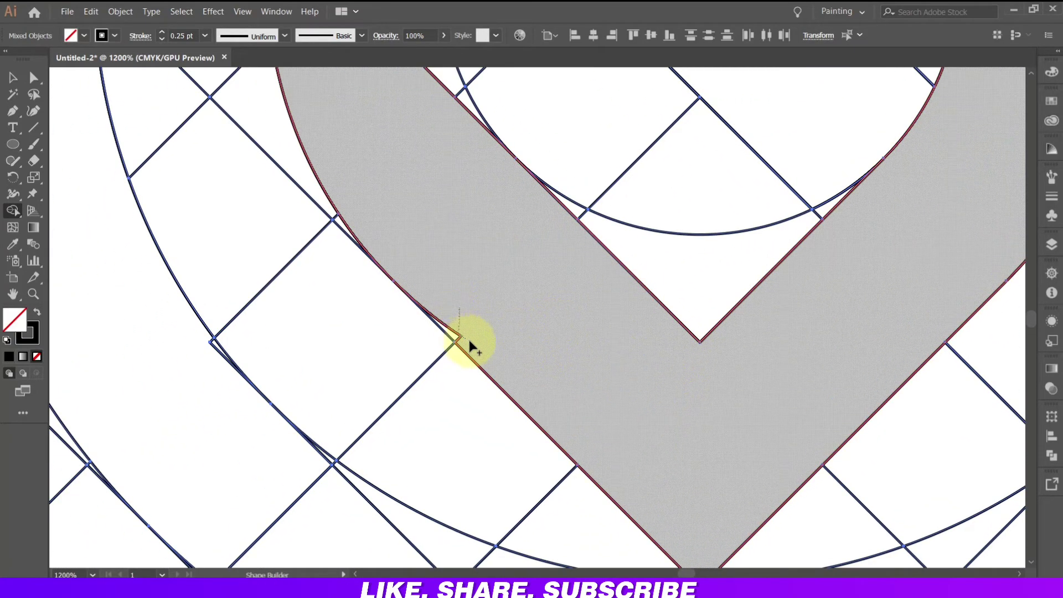
pyautogui.moveTo(456, 304)
pyautogui.mouseDown()
pyautogui.moveTo(570, 456)
pyautogui.moveTo(605, 439)
pyautogui.moveTo(434, 374)
pyautogui.moveTo(180, 138)
pyautogui.moveTo(164, 88)
pyautogui.mouseUp()
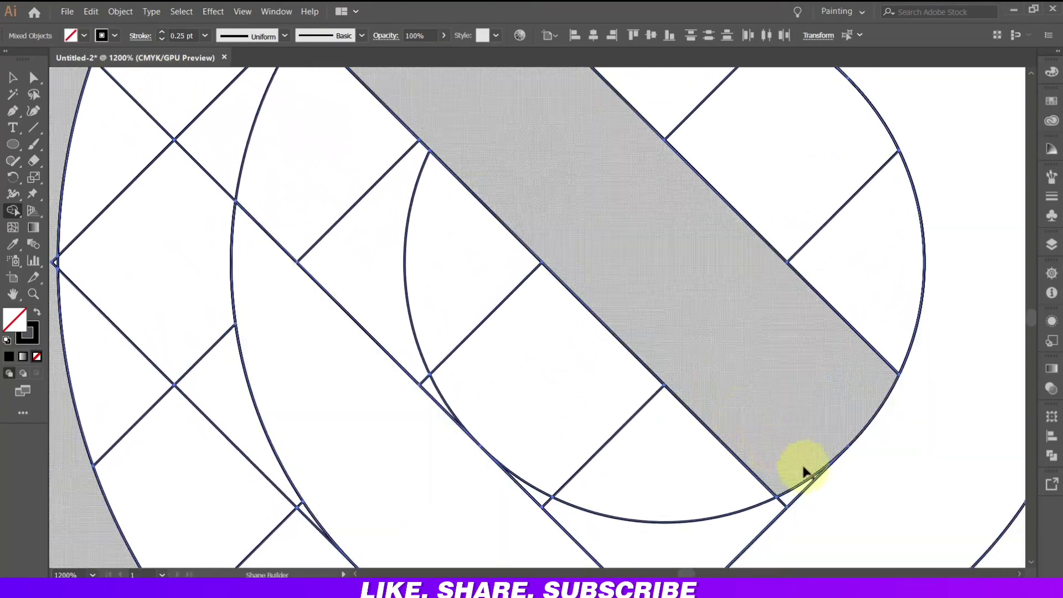
pyautogui.moveTo(736, 403)
pyautogui.mouseDown()
pyautogui.moveTo(712, 415)
pyautogui.moveTo(537, 244)
pyautogui.moveTo(726, 353)
pyautogui.moveTo(709, 247)
pyautogui.moveTo(728, 526)
pyautogui.mouseUp()
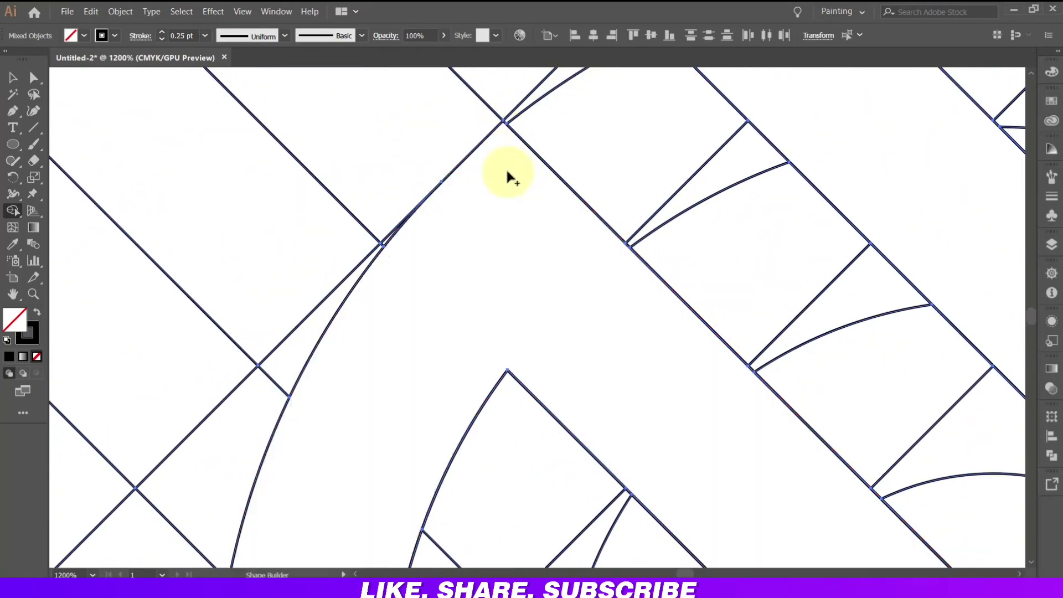
pyautogui.moveTo(506, 168); pyautogui.dragTo(471, 176)
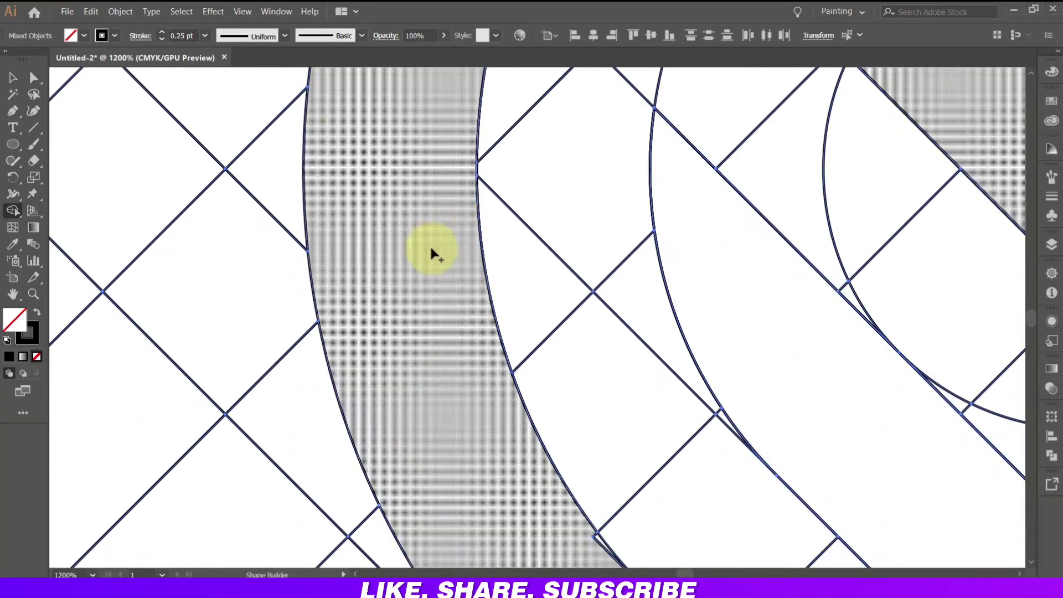
# - Pan over the curved band and diamond cells, then zoom out to view the whole logo
pyautogui.moveTo(432, 252); pyautogui.dragTo(338, 128)
pyautogui.moveTo(429, 242); pyautogui.dragTo(346, 156)
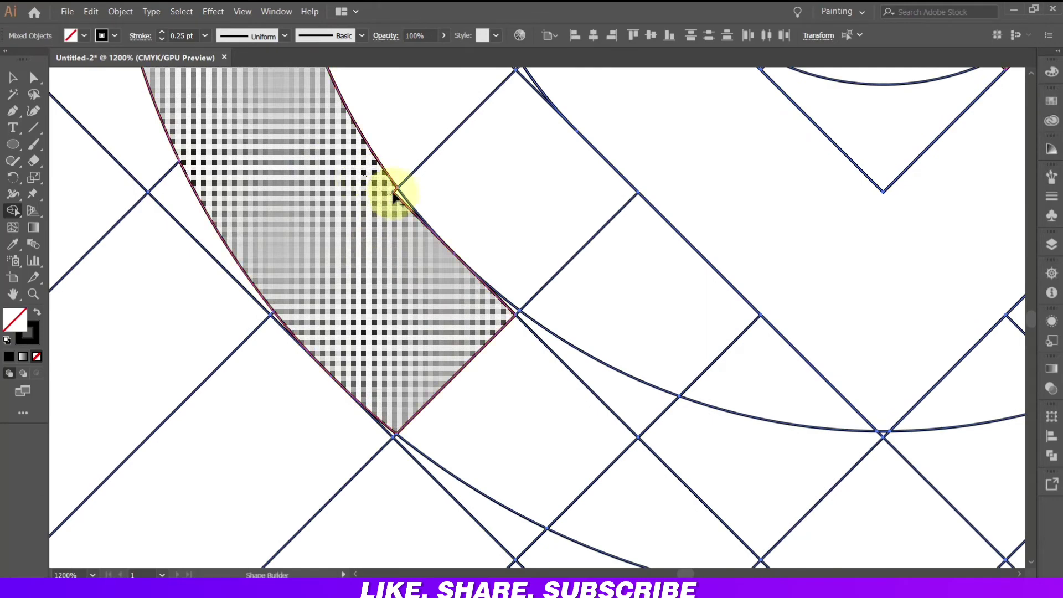
pyautogui.moveTo(327, 319); pyautogui.dragTo(279, 225)
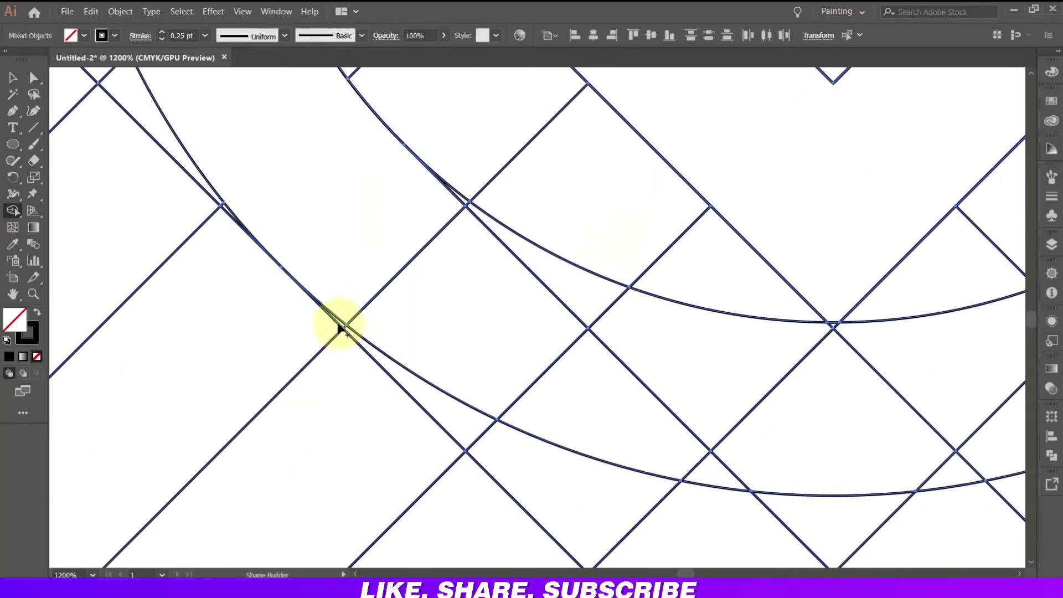
pyautogui.moveTo(480, 360); pyautogui.dragTo(258, 229)
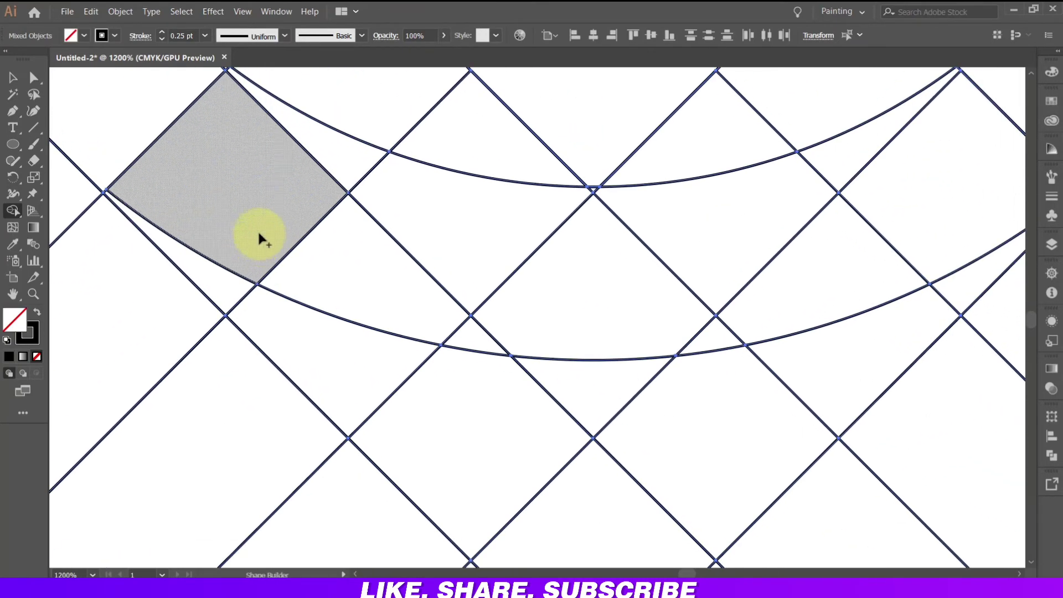
pyautogui.scroll(-3, 257, 229)
pyautogui.moveTo(312, 357); pyautogui.dragTo(308, 256)
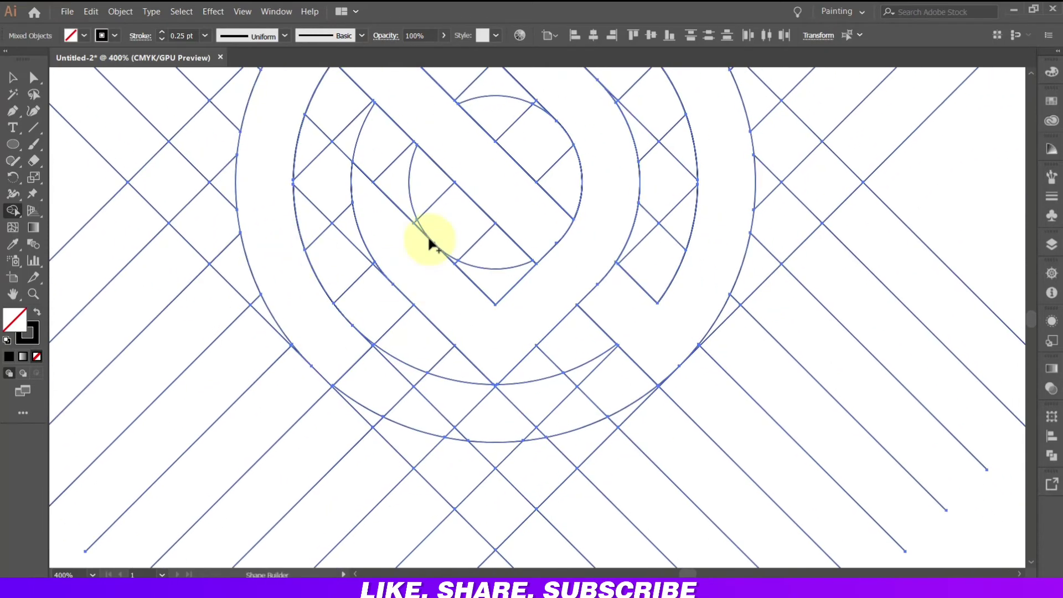
# - Zoom out to the full artboard and select the whole grid artwork with the Selection tool
pyautogui.scroll(-2, 427, 235)
pyautogui.click(12, 77)
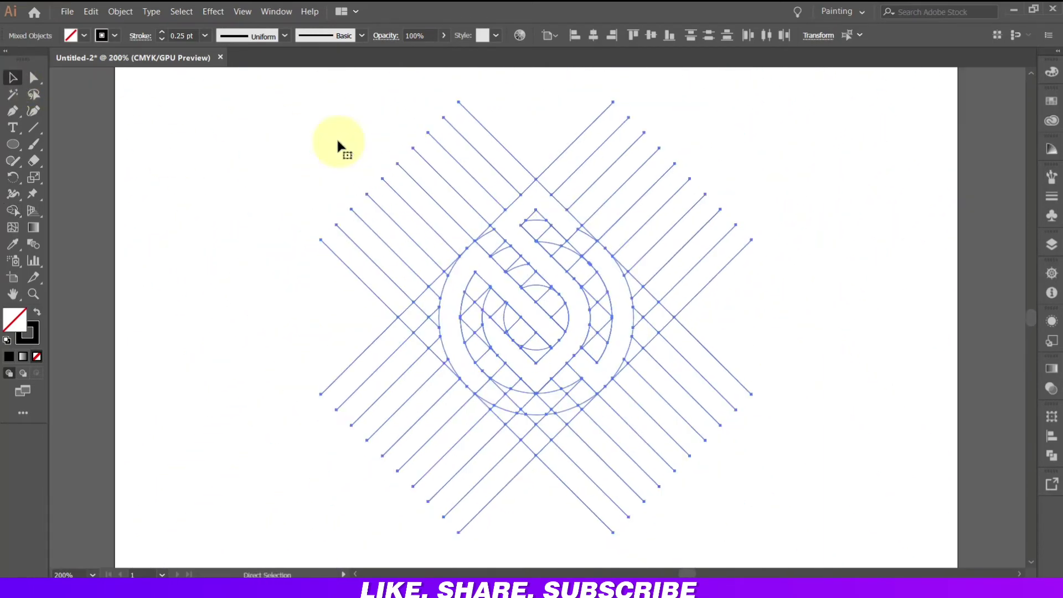
pyautogui.hotkey('ctrl', '-')
pyautogui.hotkey('ctrl', '-')
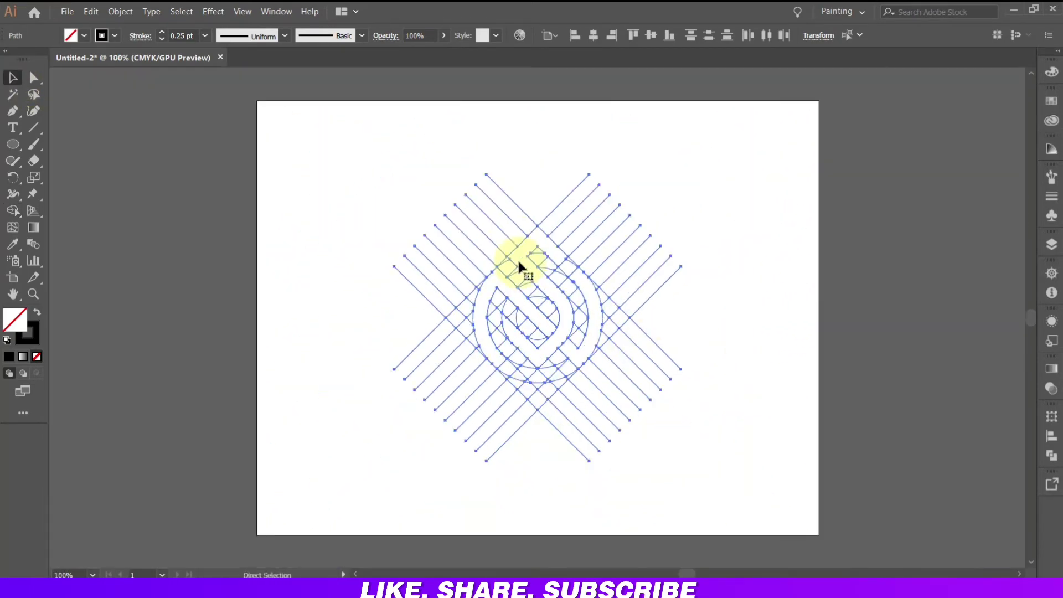
pyautogui.click(570, 171)
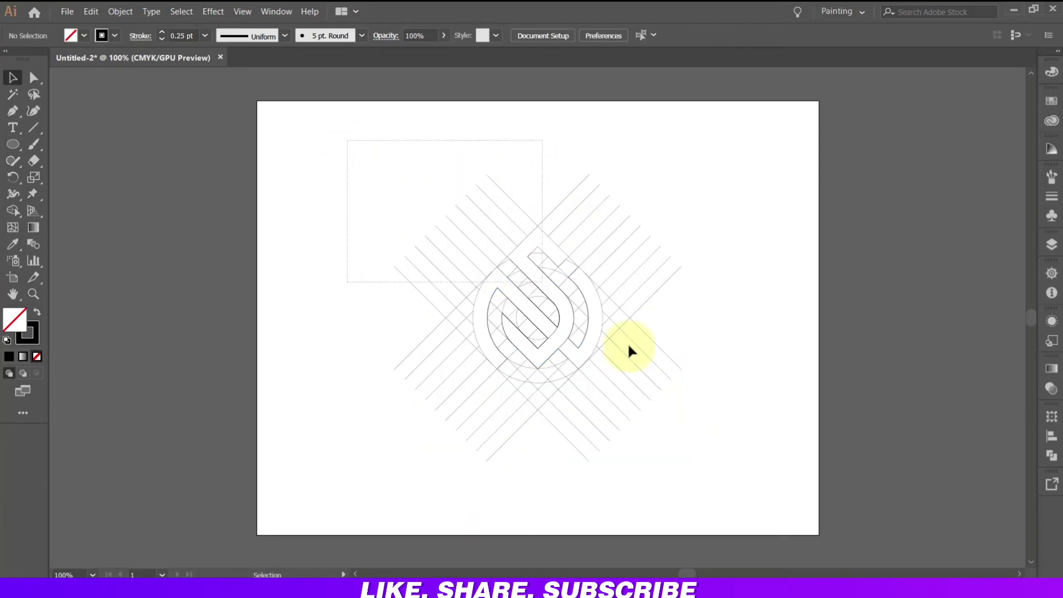
pyautogui.click(610, 311)
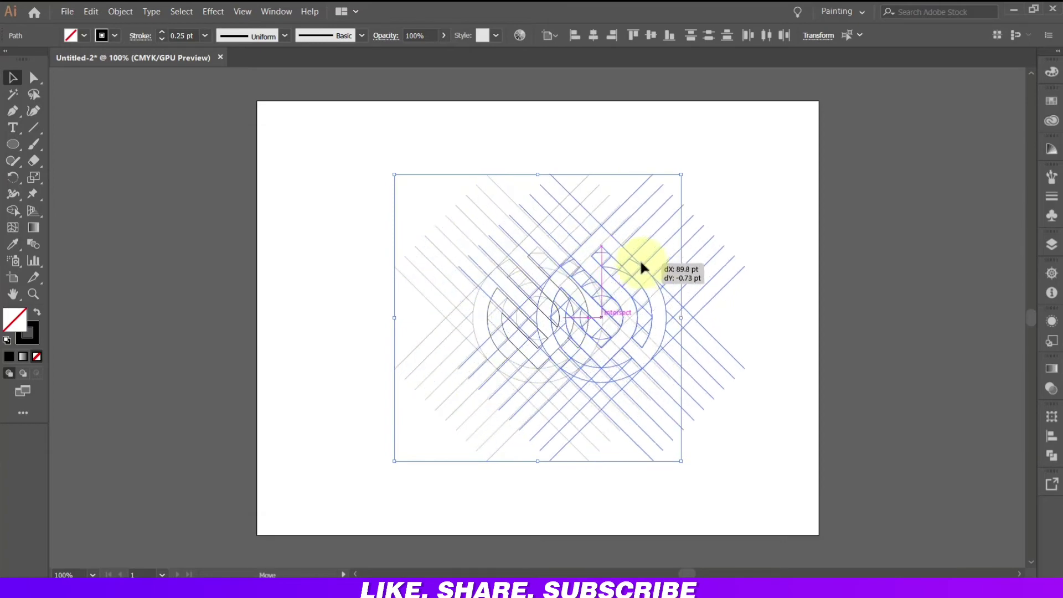
# - Move the grid to the right and turn the right outer arc's stroke into a black fill
pyautogui.moveTo(573, 260); pyautogui.dragTo(682, 266)
pyautogui.click(696, 304)
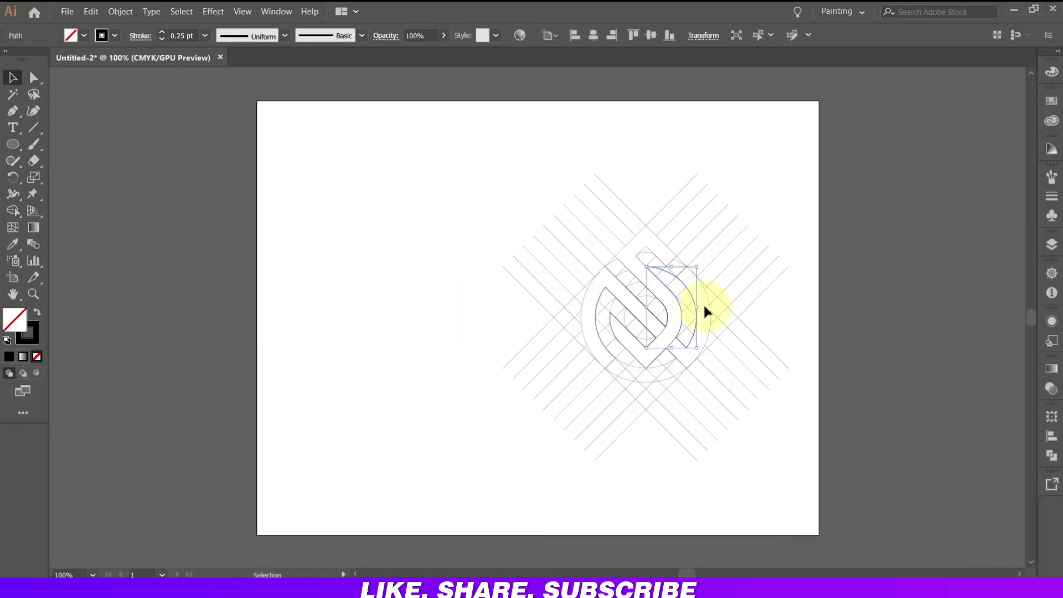
pyautogui.click(36, 311)
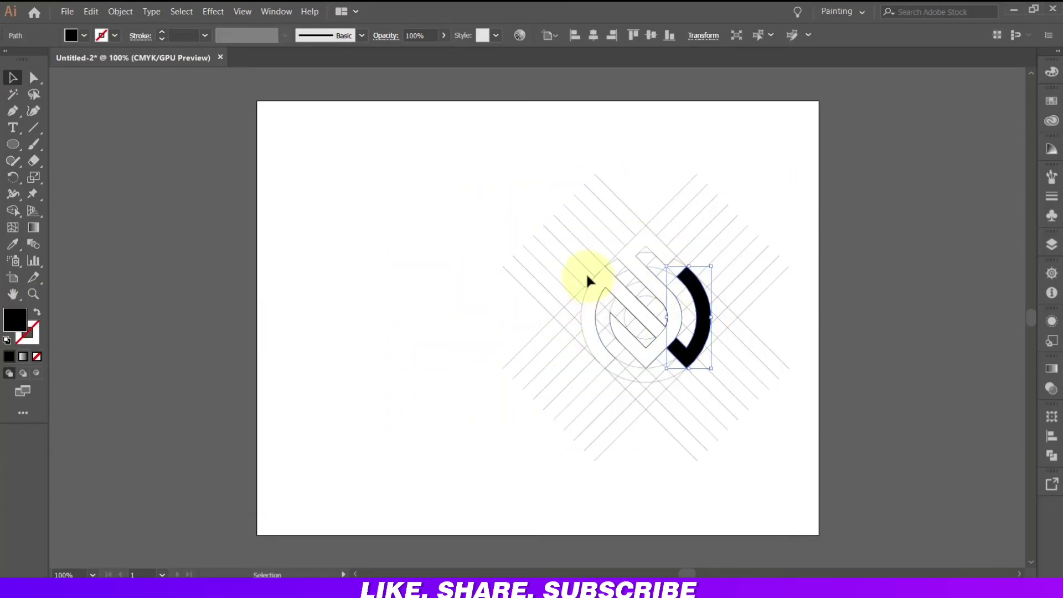
pyautogui.click(629, 277)
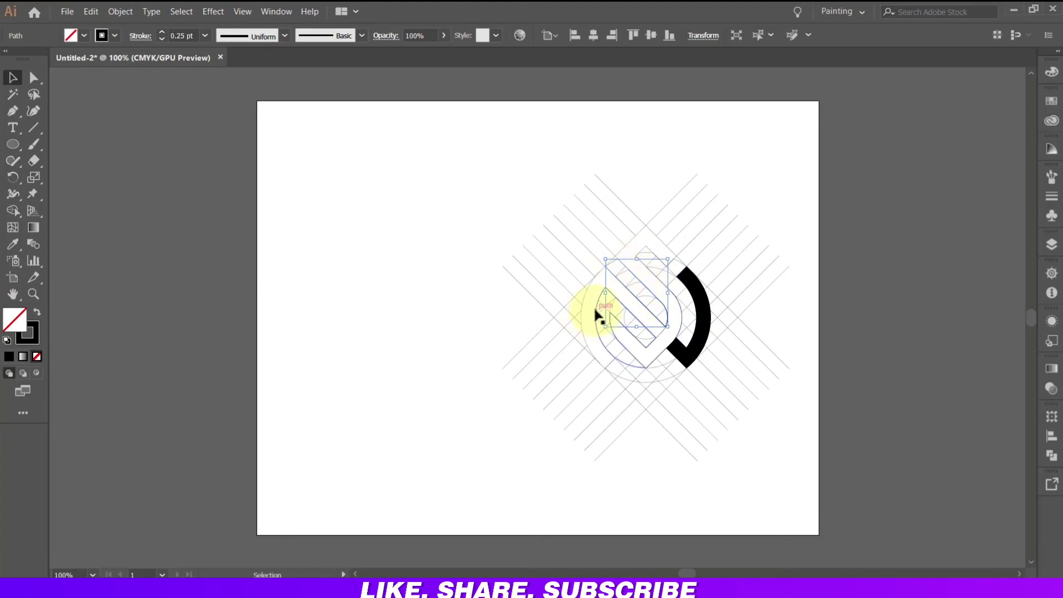
pyautogui.click(599, 298)
pyautogui.click(600, 271)
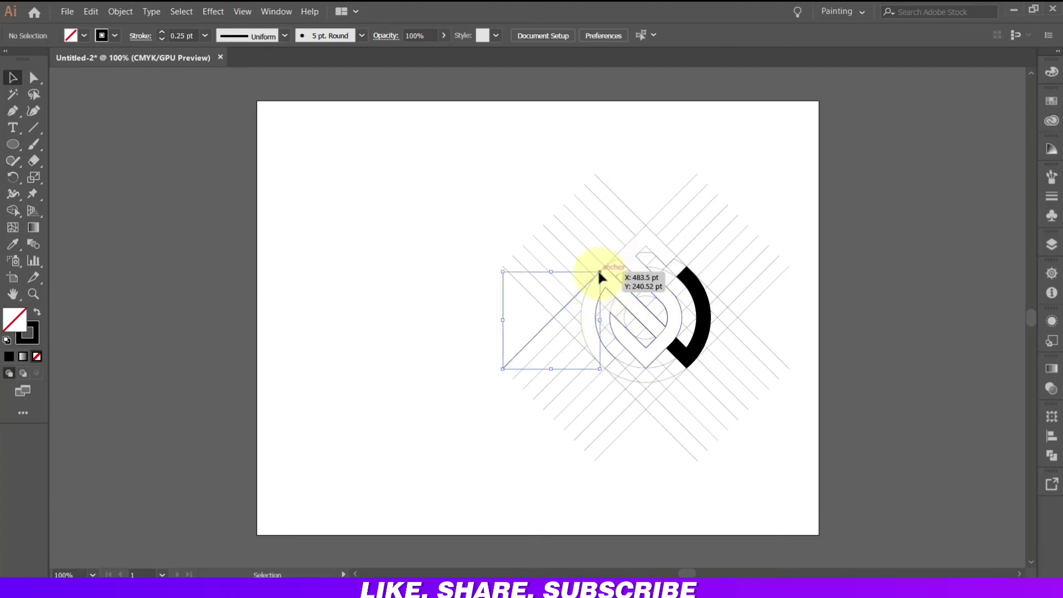
# - Fill the left outer arc solid black with no outline
pyautogui.scroll(1, 581, 315)
pyautogui.click(583, 293)
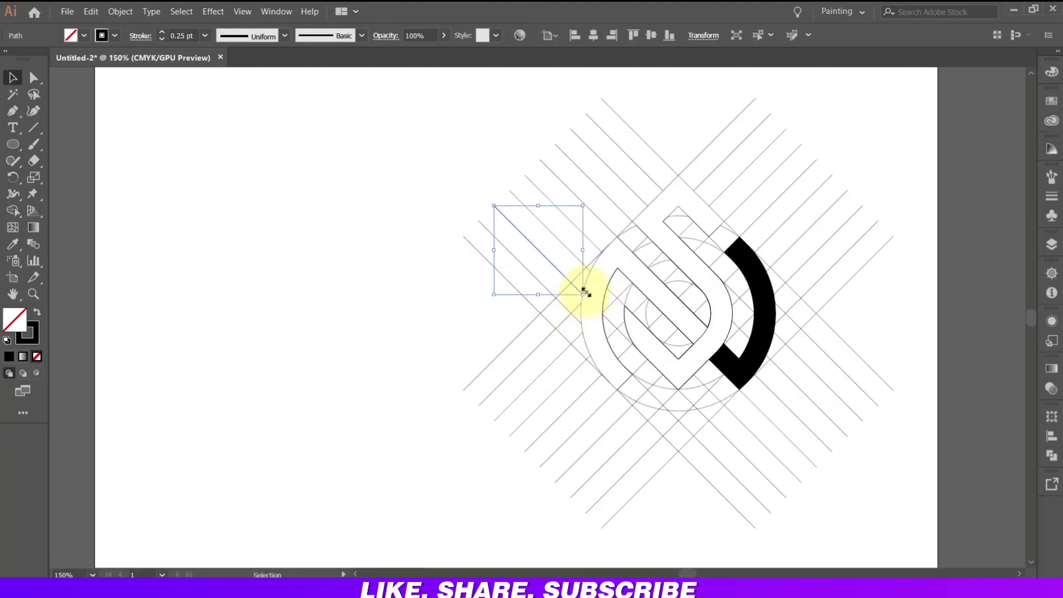
pyautogui.click(587, 286)
pyautogui.click(37, 312)
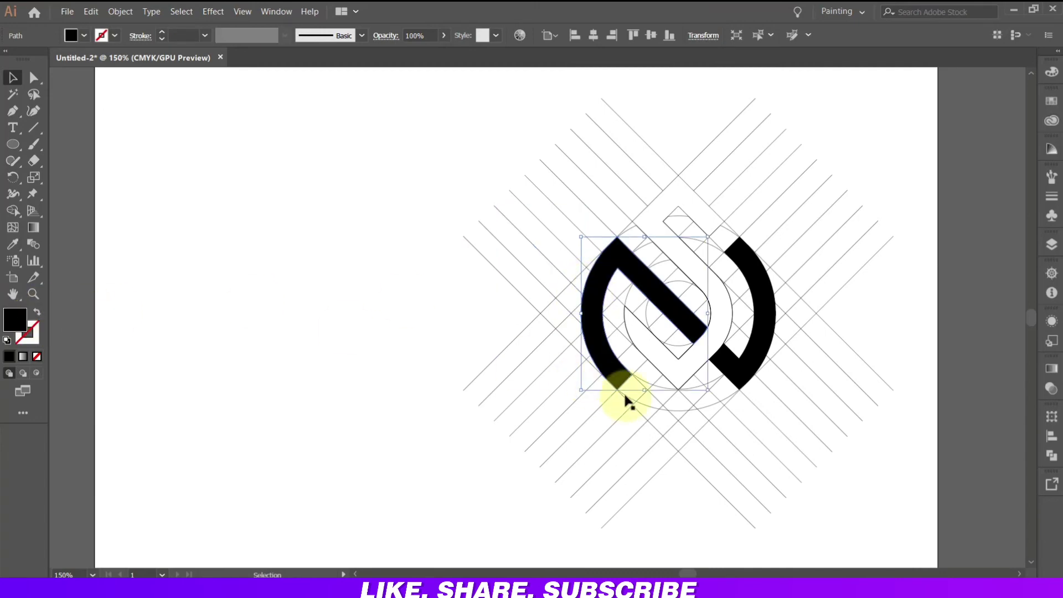
# - Fill the S-shaped piece solid black with no outline
pyautogui.click(689, 377)
pyautogui.click(673, 234)
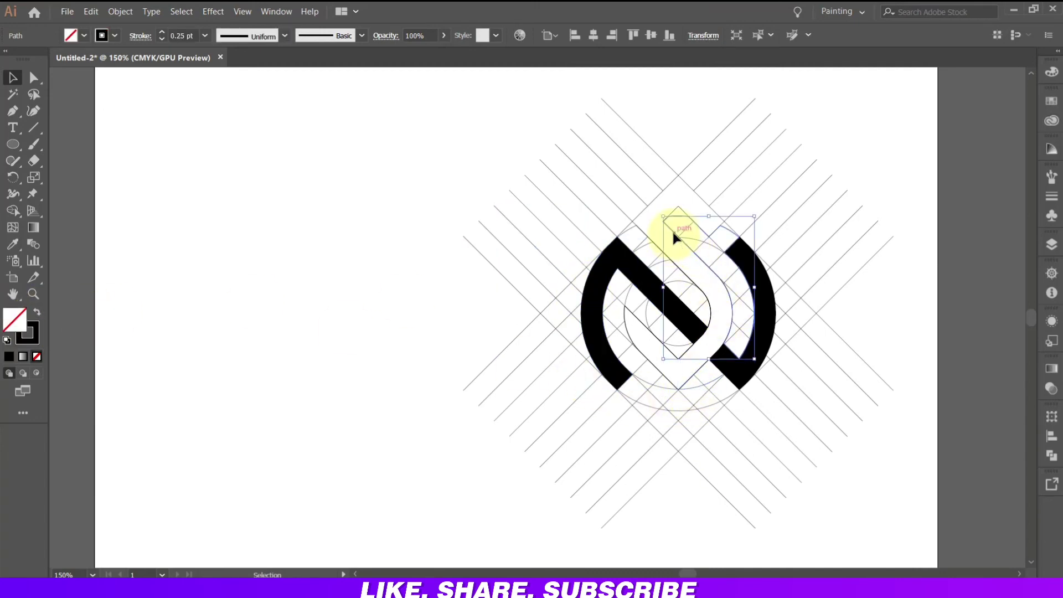
pyautogui.click(685, 182)
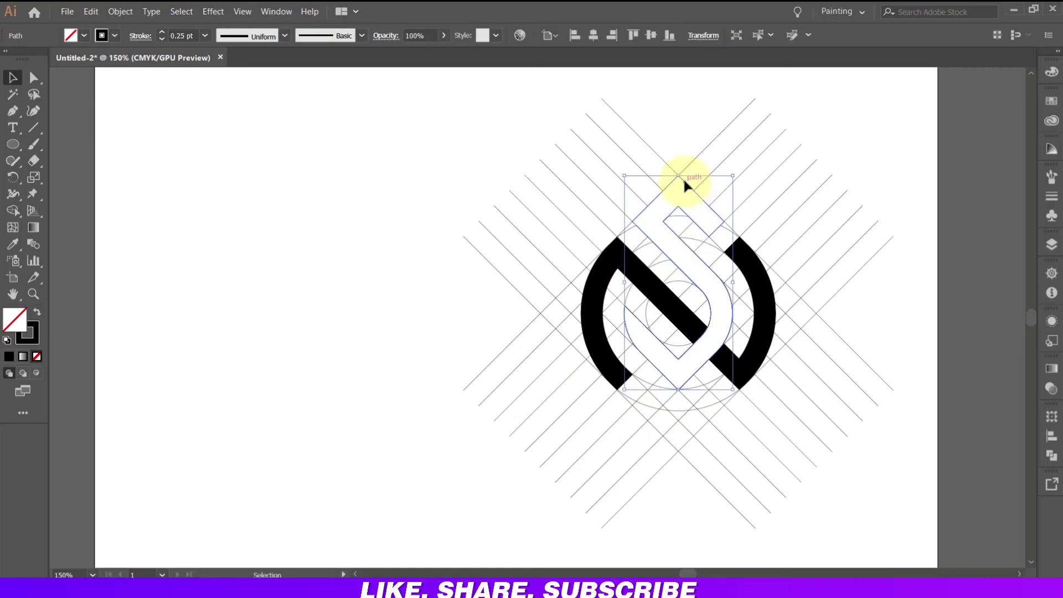
pyautogui.click(37, 312)
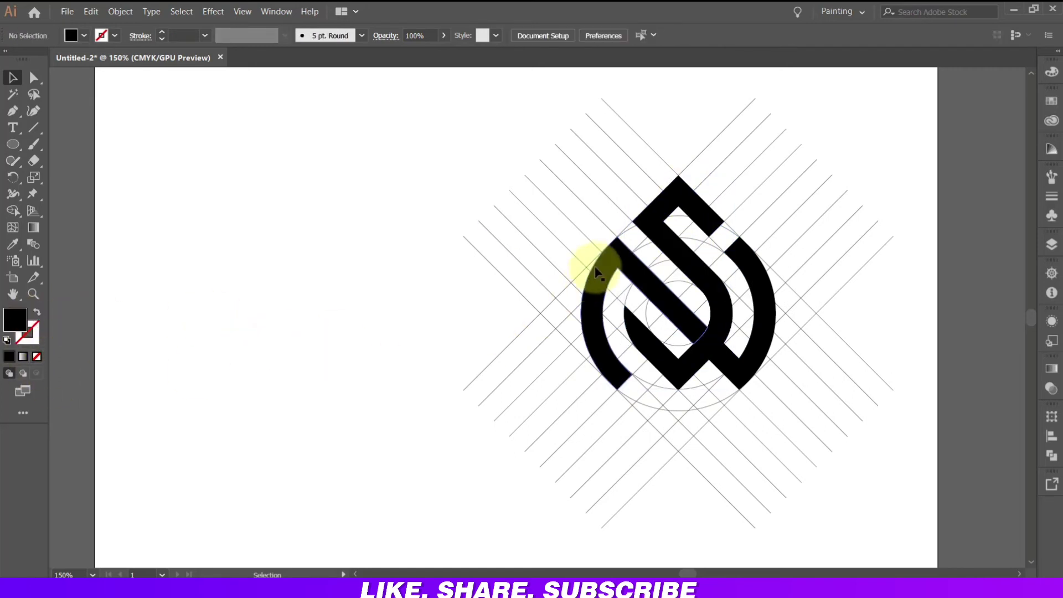
pyautogui.click(660, 266)
# - Shift-select the S shape with the arc and drag the black lettermark to the artboard's left side
pyautogui.keyDown('shift'); pyautogui.click(750, 349); pyautogui.keyUp('shift')
pyautogui.moveTo(751, 368); pyautogui.dragTo(341, 373)
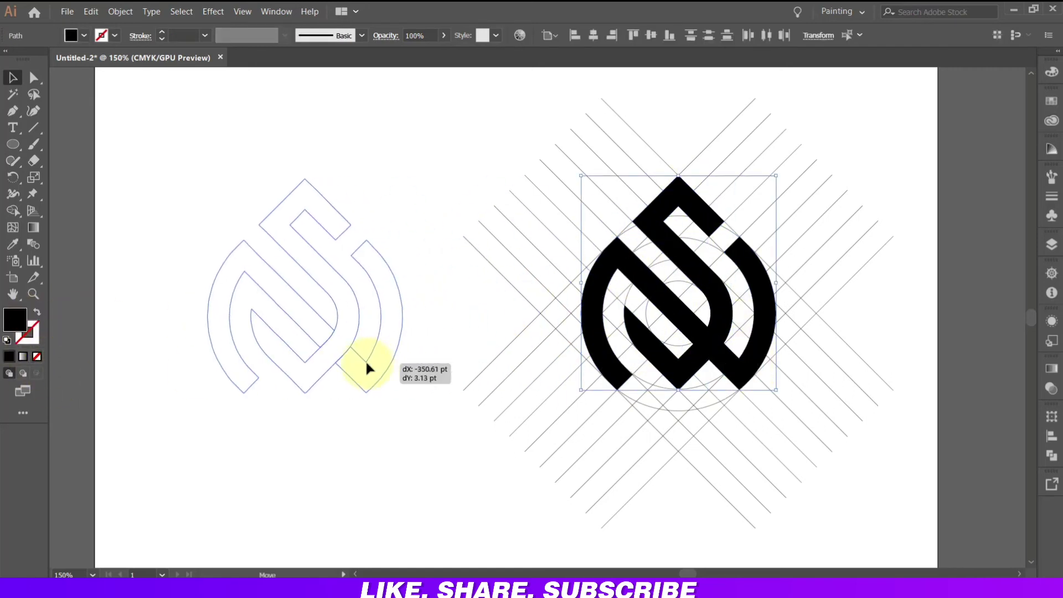
pyautogui.press('a')
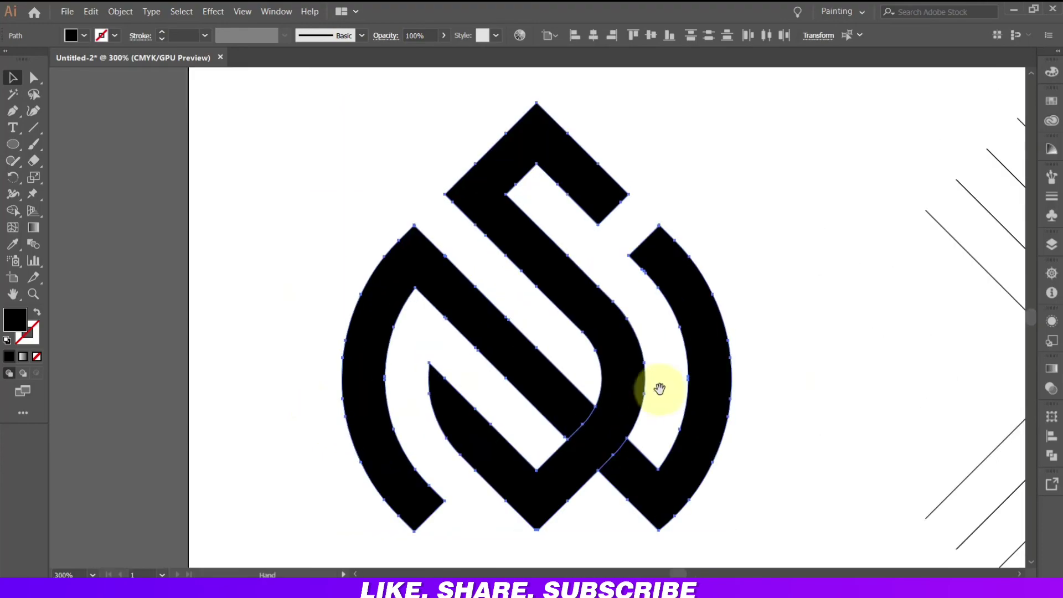